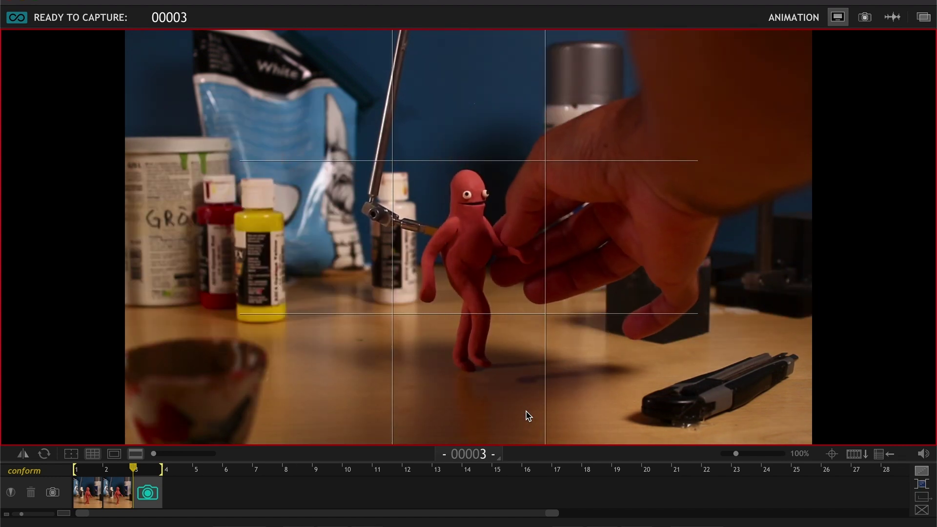
Capture frames 3 to 6 of the clay figure's walk, playing back the sequence along the way
{"action": "key", "text": "Return"}
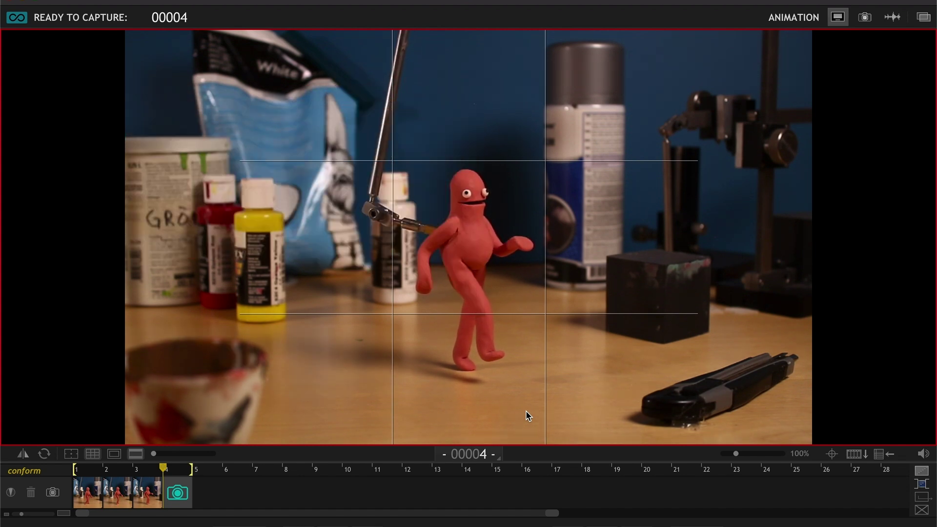
{"action": "key", "text": "Return"}
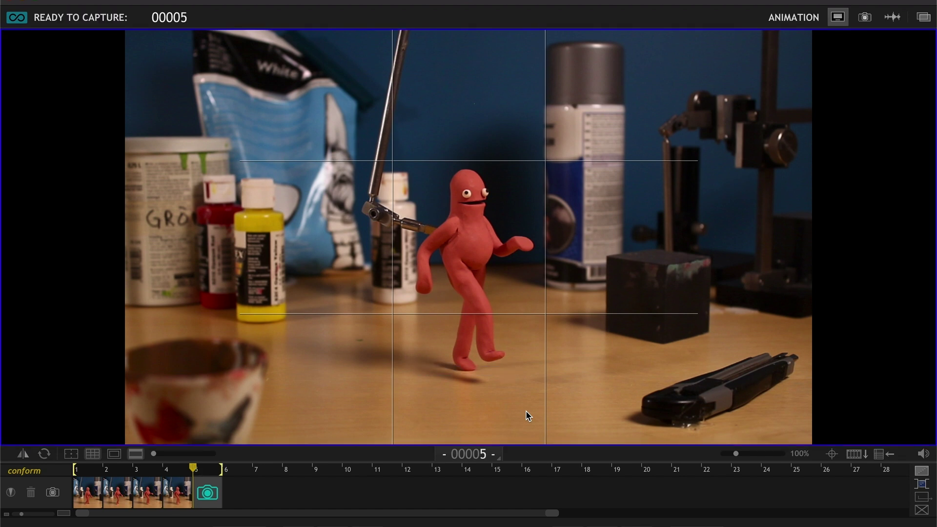
{"action": "key", "text": "0"}
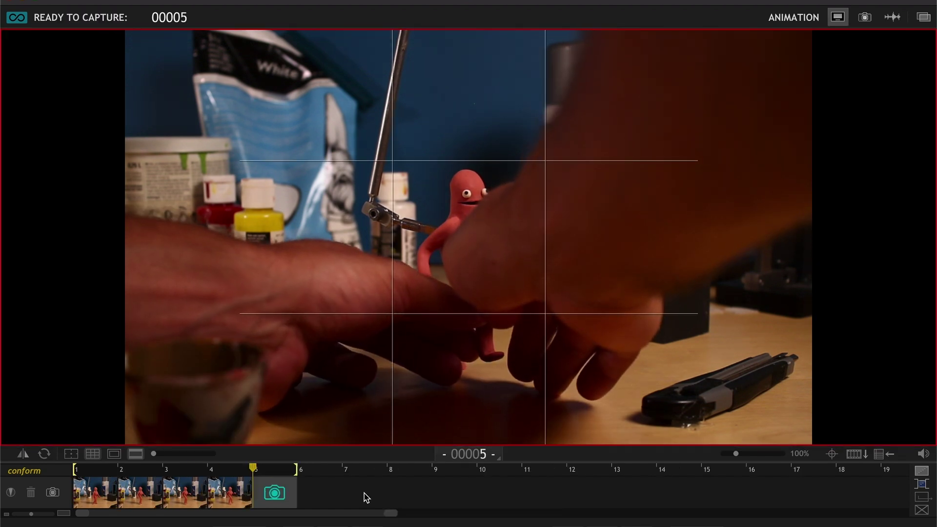
{"action": "key", "text": "Return"}
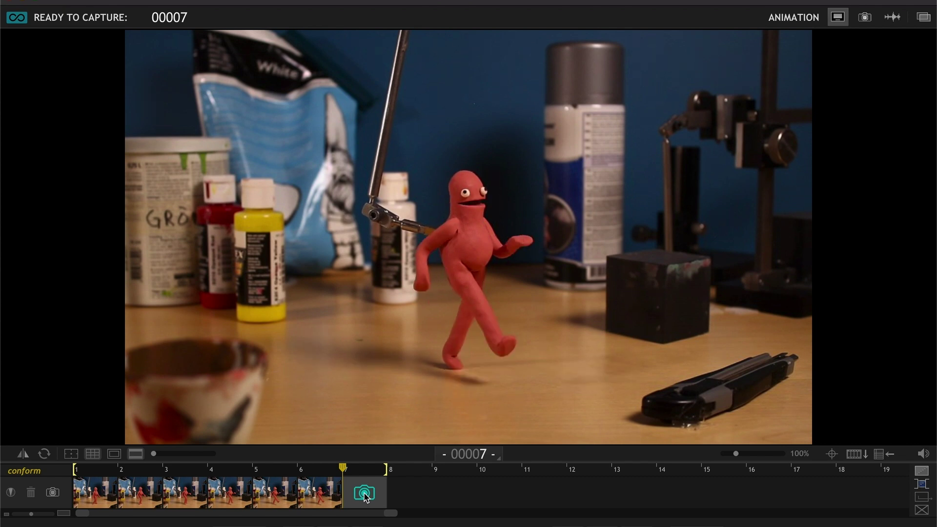
Capture frames 7 and 8, reviewing the earlier frames to check the figure's stride
{"action": "key", "text": "g"}
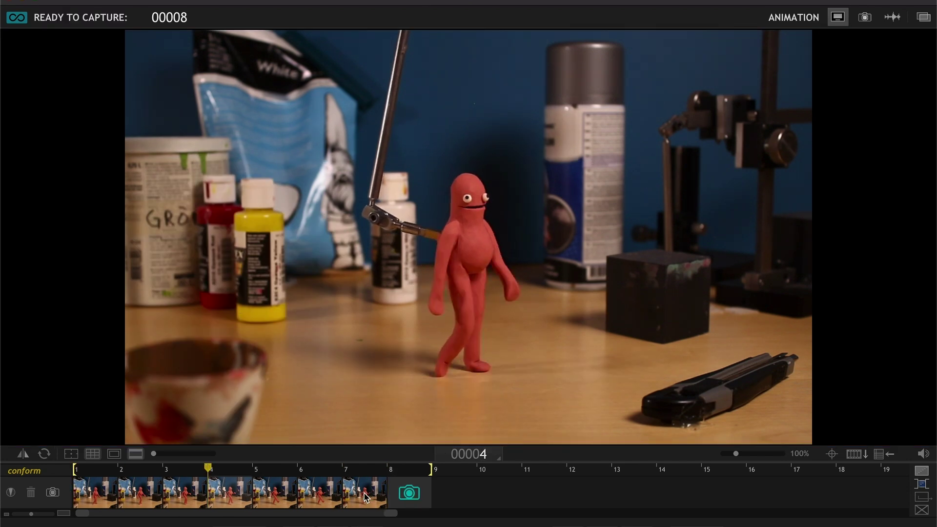
{"action": "key", "text": "1"}
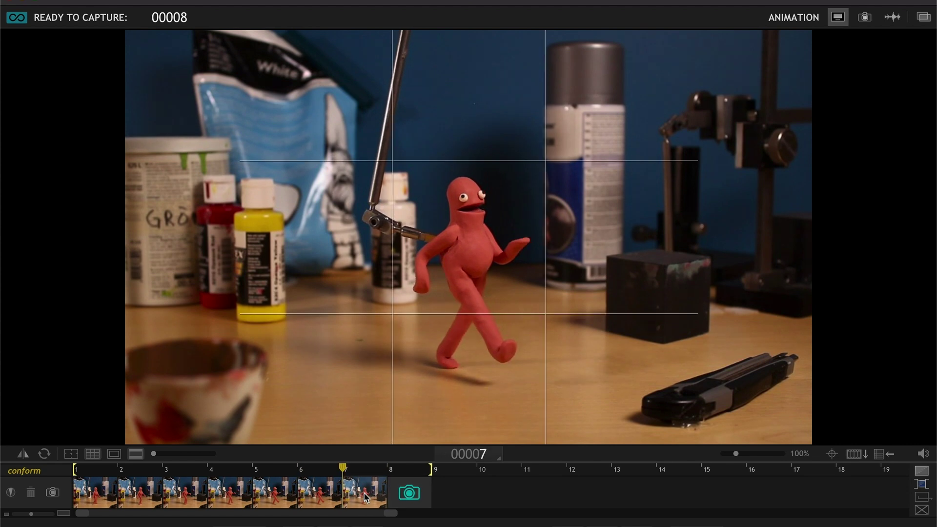
{"action": "key", "text": "2"}
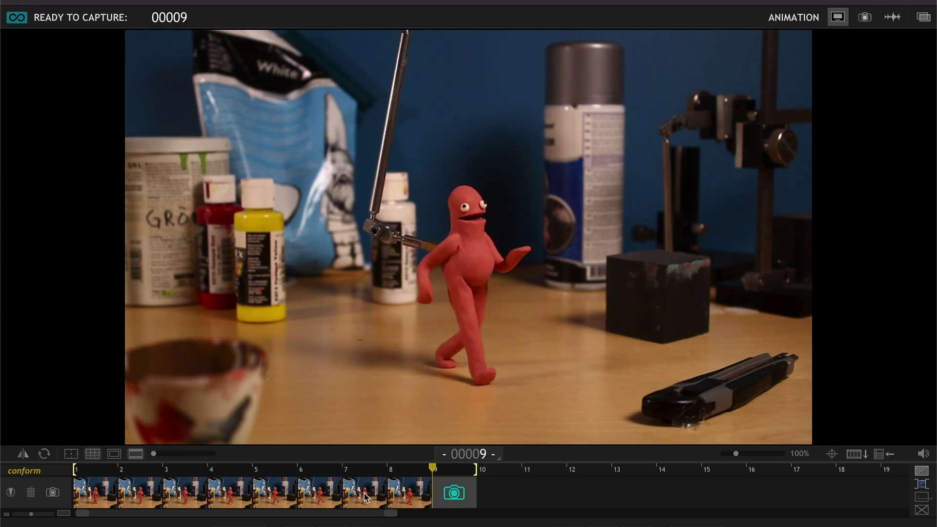
{"action": "key", "text": "g"}
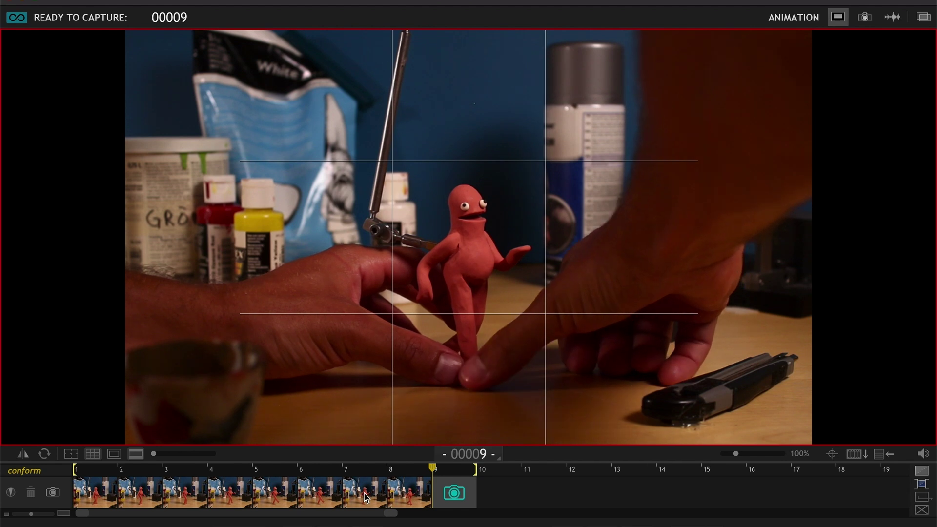
Check the figure's live pose against the preceding frames and capture frames 9 and 10
{"action": "key", "text": "1"}
{"action": "key", "text": "1"}
{"action": "key", "text": "2"}
{"action": "key", "text": "2"}
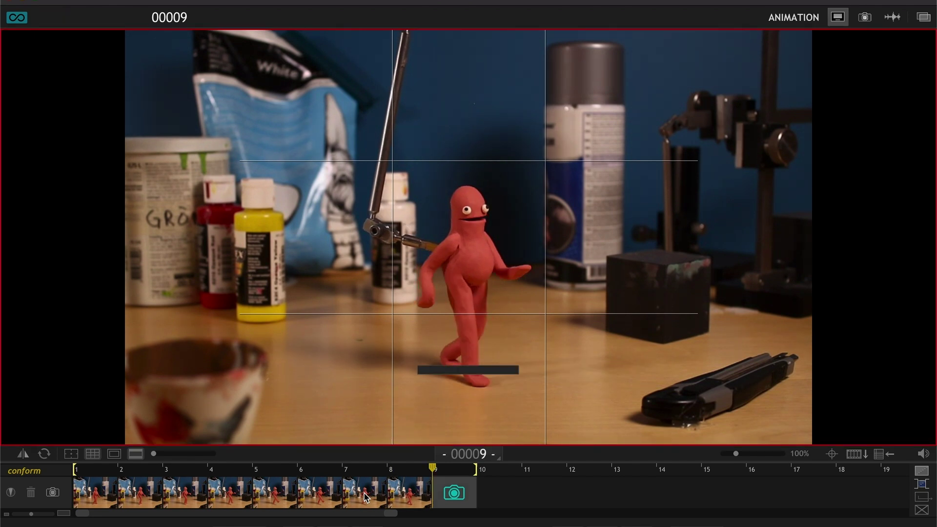
{"action": "key", "text": "0"}
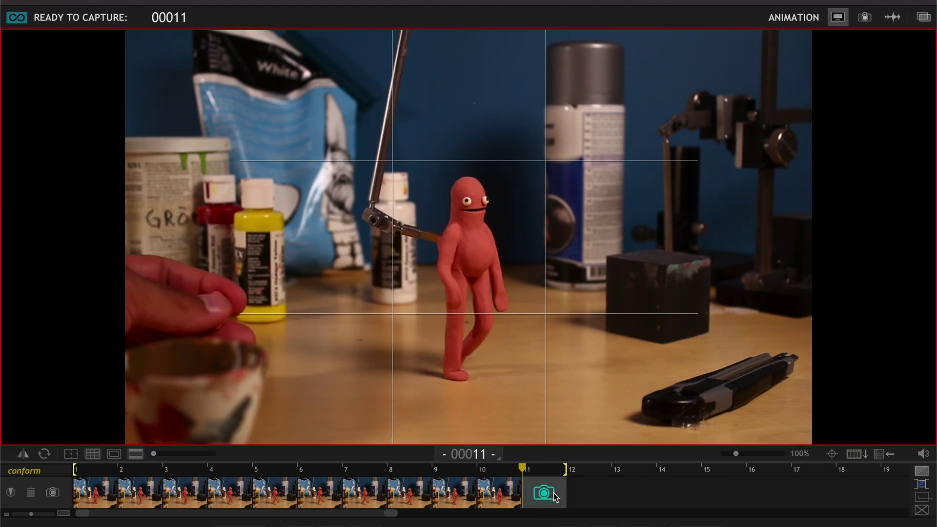
Step between the live view and the last frames, capture frame 11, and play back the animation
{"action": "key", "text": "Left"}
{"action": "key", "text": "Left"}
{"action": "key", "text": "Left"}
{"action": "key", "text": "Left"}
{"action": "key", "text": "Right"}
{"action": "key", "text": "Right"}
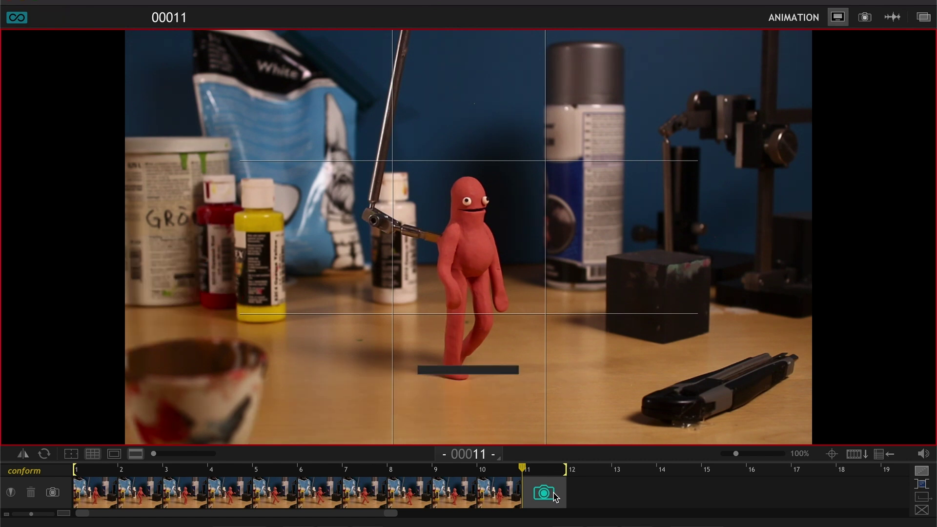
{"action": "key", "text": "0"}
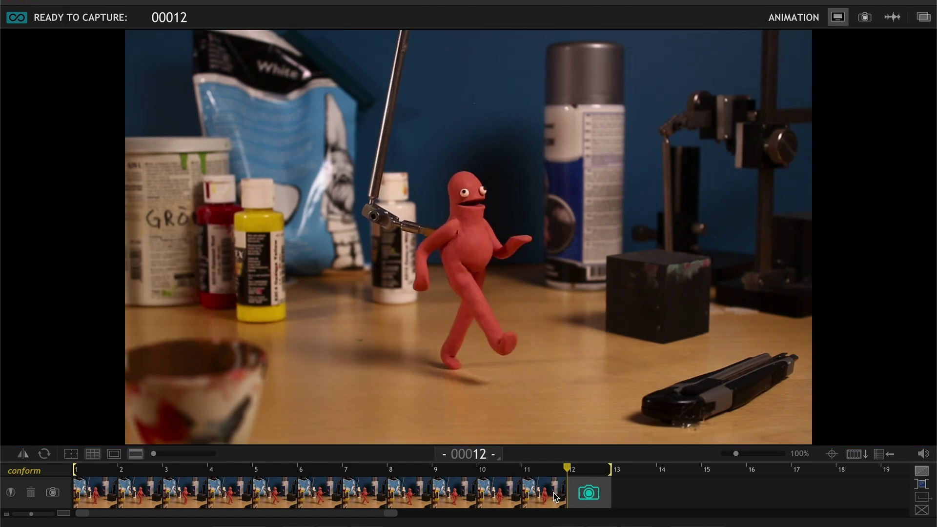
{"action": "key", "text": "0"}
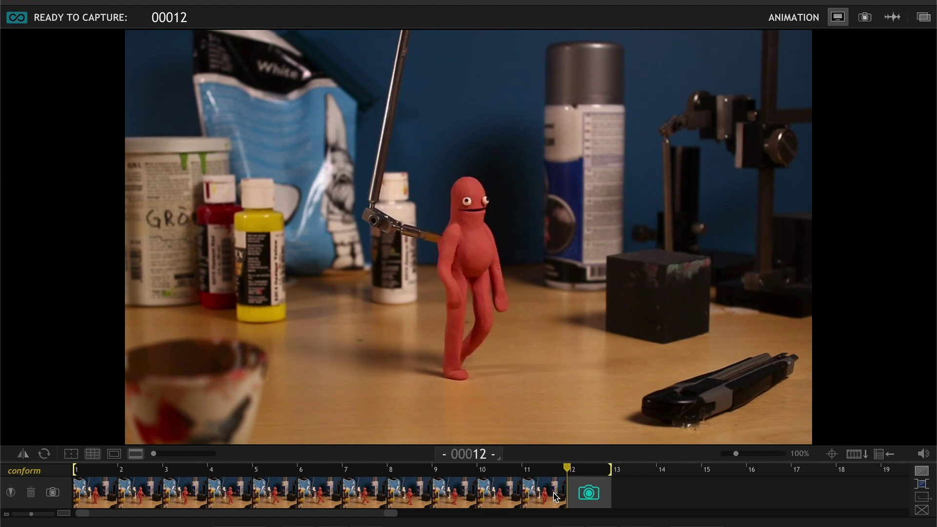
Capture frames 12 and 13 of the raised-leg pose and play the sequence
{"action": "key", "text": "0"}
{"action": "key", "text": "3"}
{"action": "key", "text": "Return"}
{"action": "key", "text": "1"}
{"action": "key", "text": "2"}
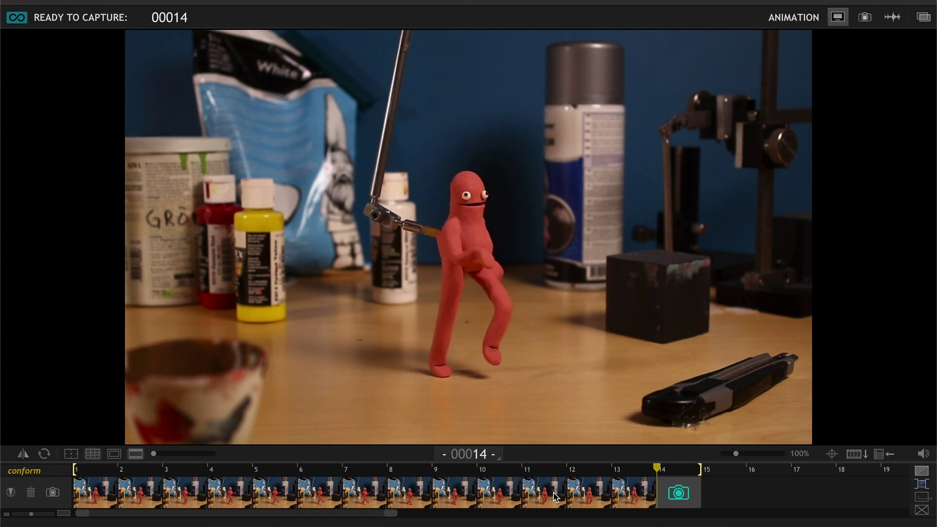
{"action": "key", "text": "0"}
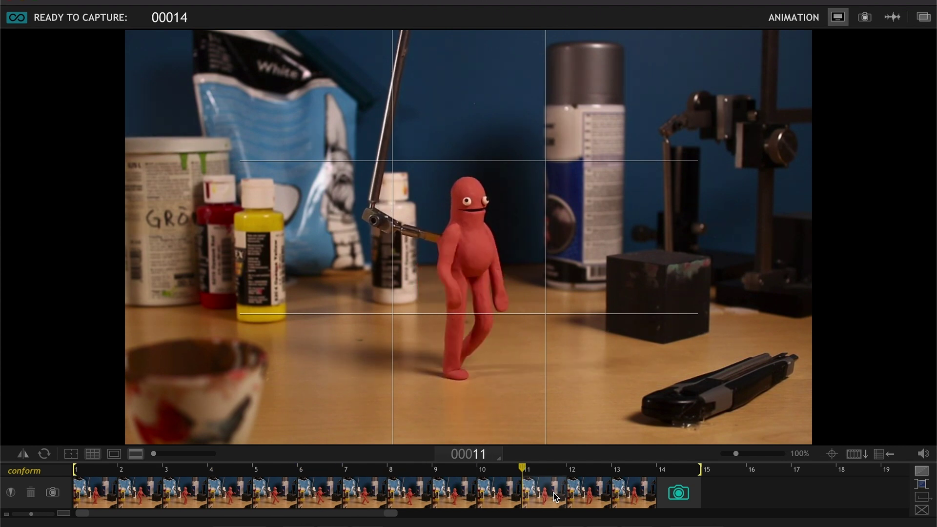
Capture frames 14 to 17 of the forward step, comparing the live pose with the last captured frame
{"action": "key", "text": "Return"}
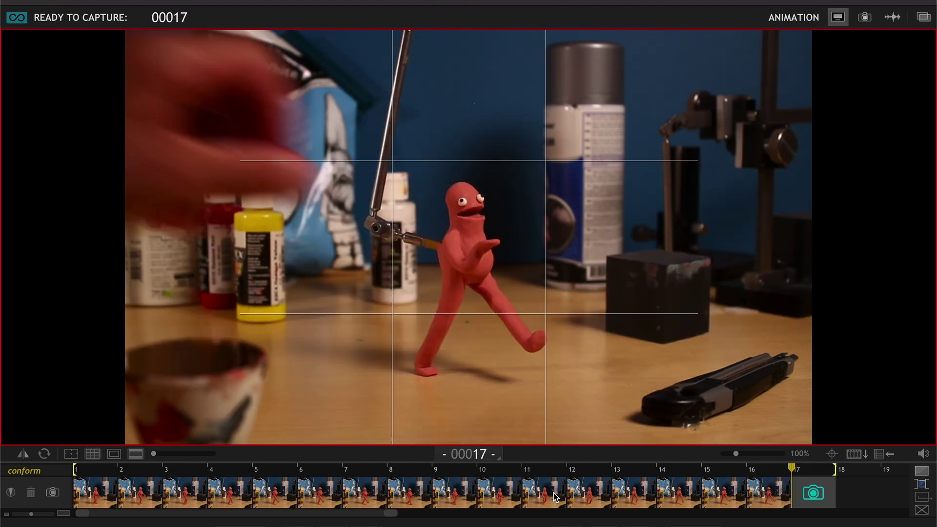
{"action": "key", "text": "Left"}
{"action": "key", "text": "Right"}
{"action": "key", "text": "Left"}
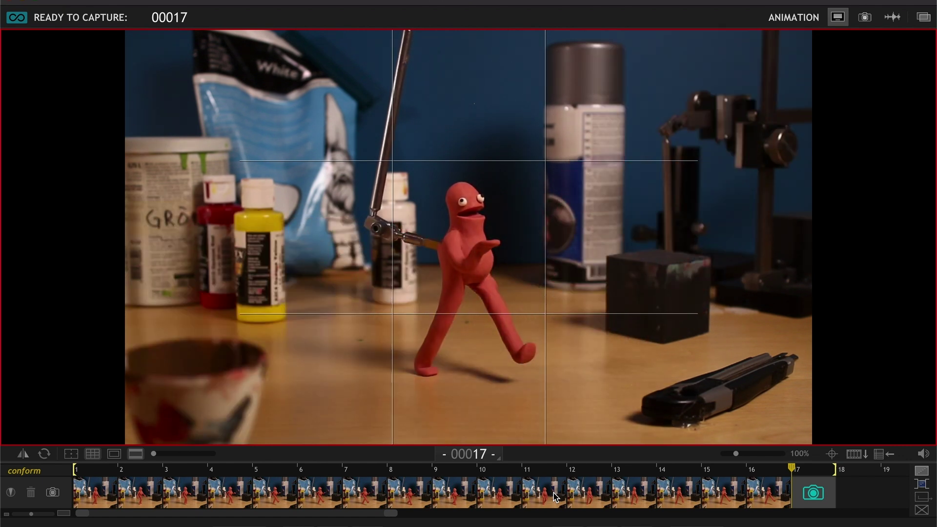
{"action": "key", "text": "Left"}
{"action": "key", "text": "Right"}
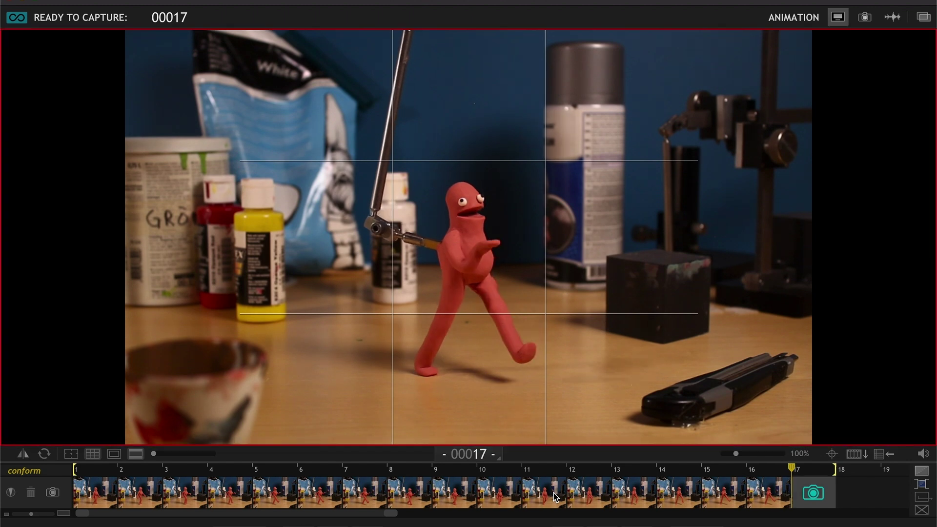
{"action": "scroll", "coordinate": [554, 497], "scroll_direction": "right", "scroll_amount": 1}
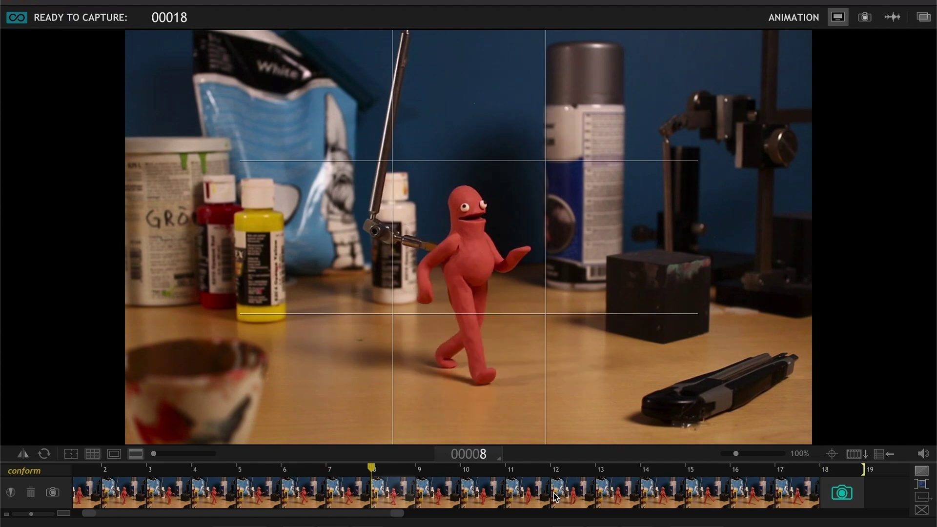
Step back and forth between frames 8 and 11 to review how the previous step landed
{"action": "key", "text": "Right"}
{"action": "key", "text": "Right"}
{"action": "key", "text": "Right"}
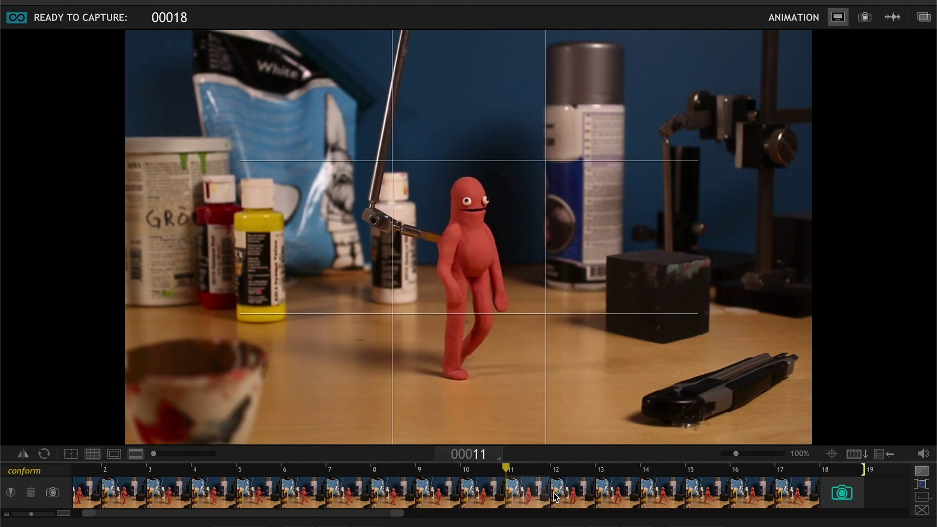
{"action": "key", "text": "Left"}
{"action": "key", "text": "Left"}
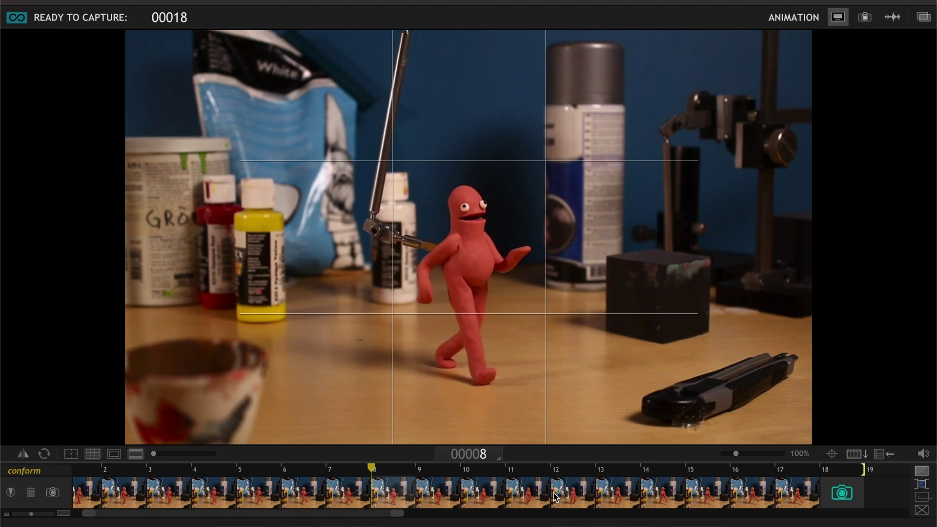
{"action": "key", "text": "0"}
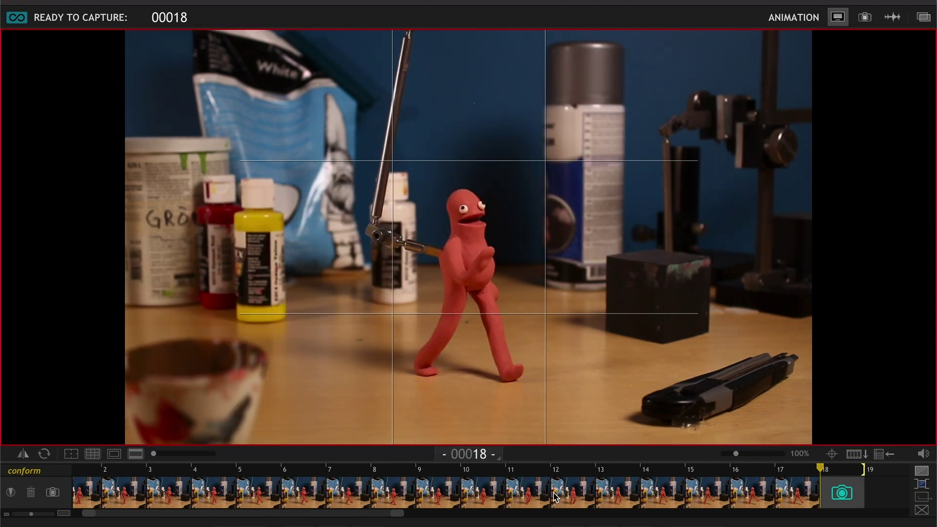
{"action": "key", "text": "Left"}
{"action": "key", "text": "Left"}
{"action": "key", "text": "Right"}
{"action": "key", "text": "Right"}
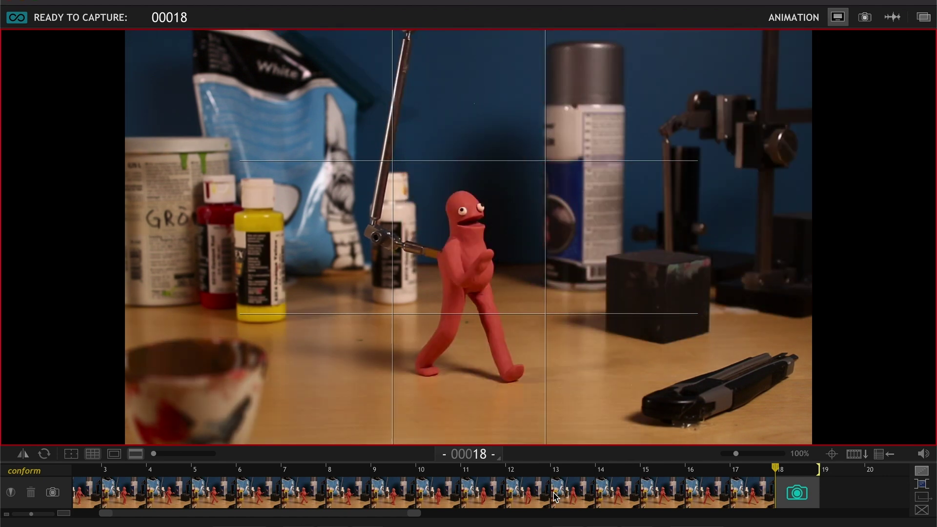
Compare the live landing pose with the preceding frames, capture frame 18, and play back the animation
{"action": "key", "text": "Left"}
{"action": "key", "text": "Right"}
{"action": "key", "text": "Left"}
{"action": "key", "text": "Right"}
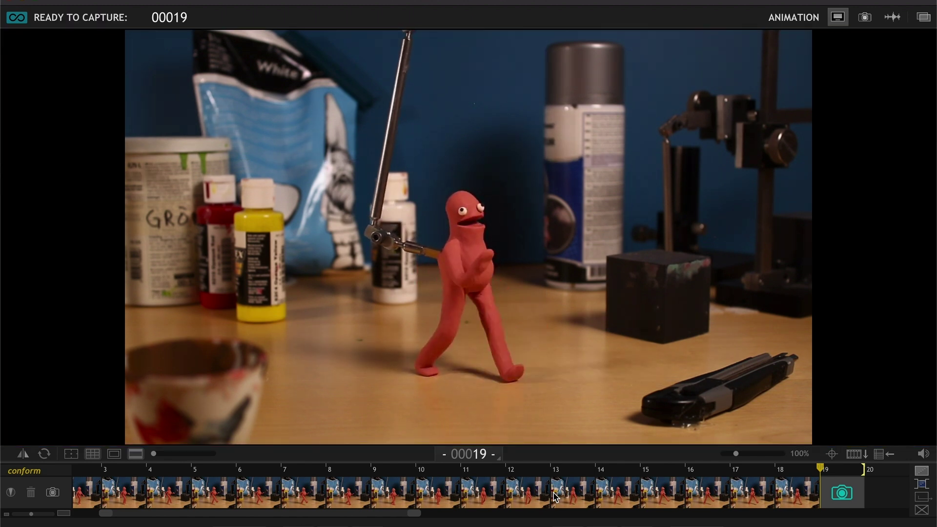
{"action": "key", "text": "0"}
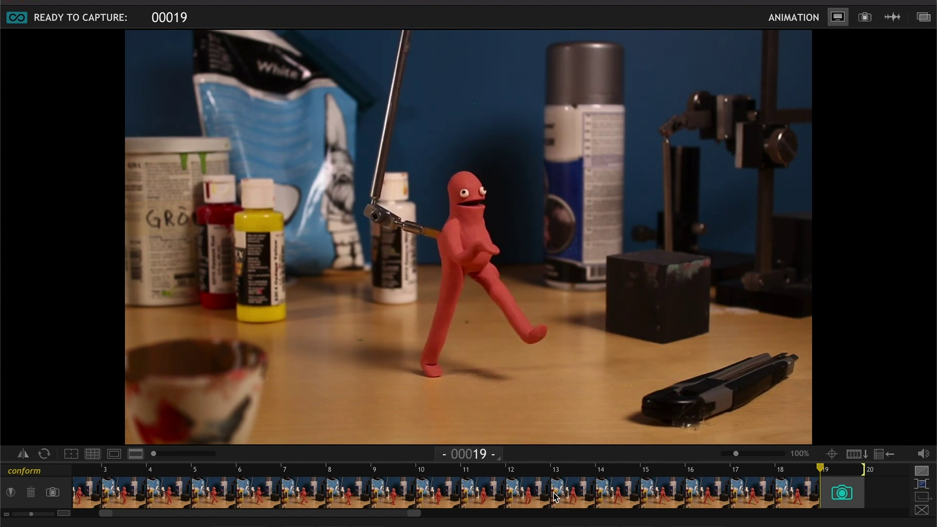
{"action": "key", "text": "0"}
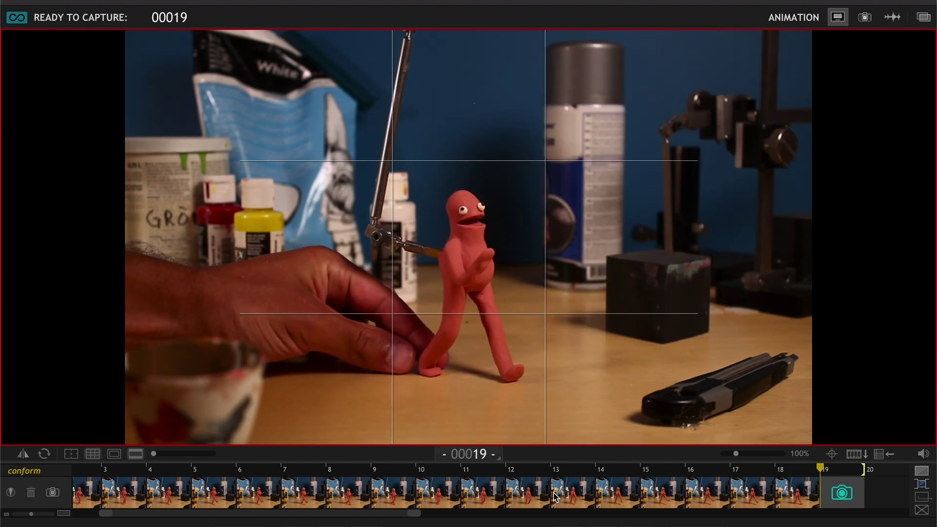
Check the adjusted pose, capture frame 19, and play the walk
{"action": "key", "text": "1"}
{"action": "key", "text": "3"}
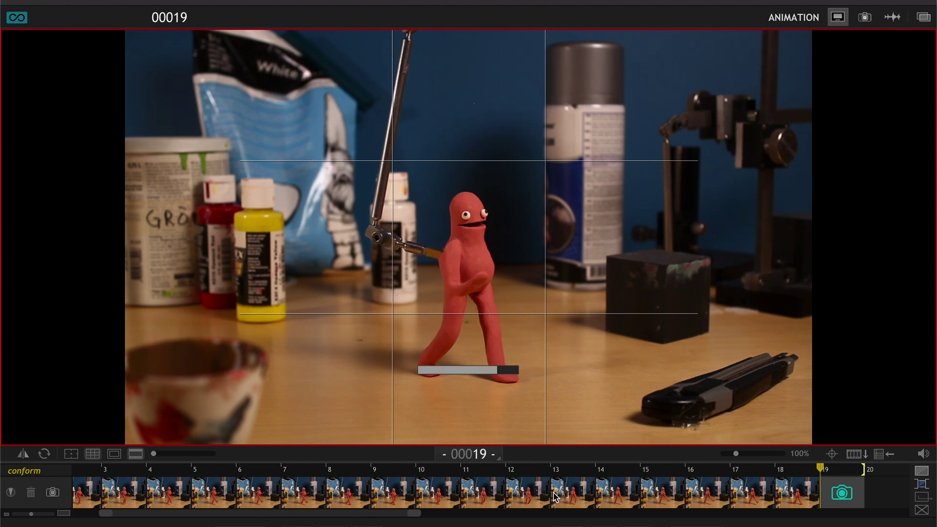
{"action": "key", "text": "0"}
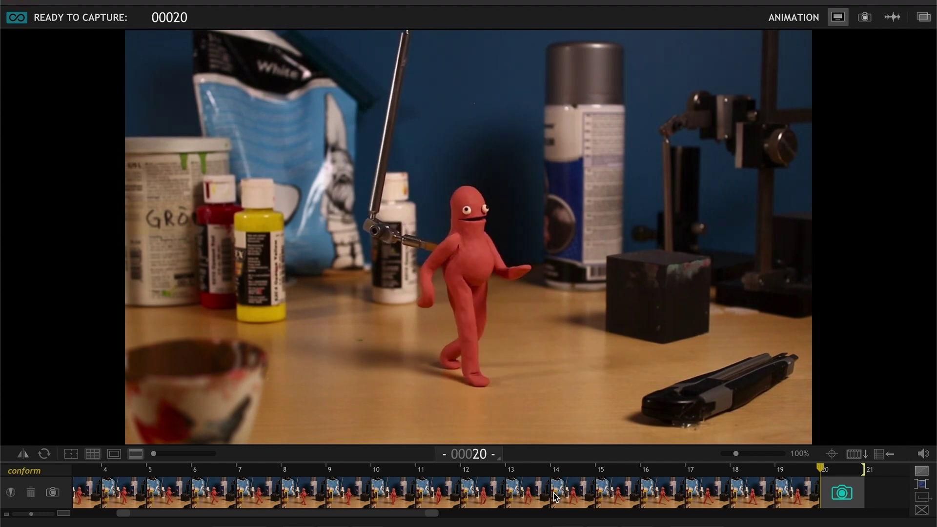
{"action": "key", "text": "0"}
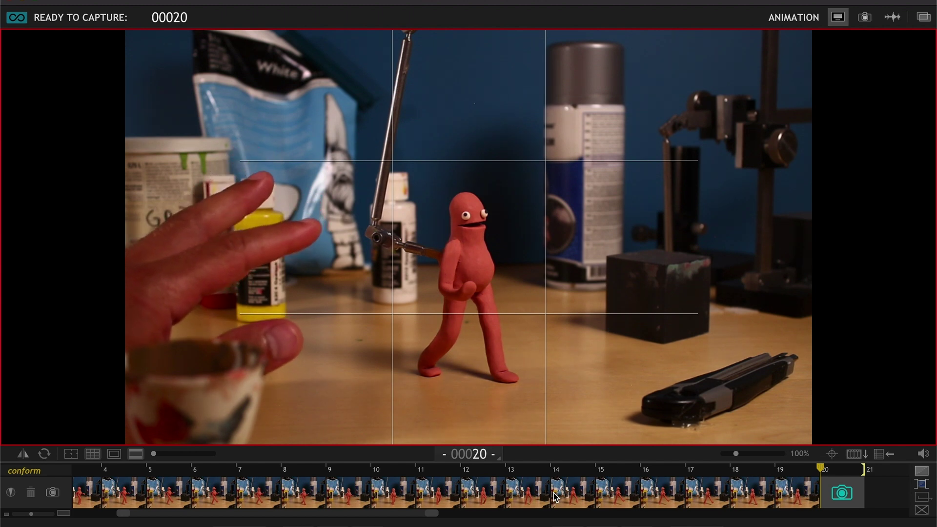
Step repeatedly through frames 17 to 19 and the live view to examine the figure's movement
{"action": "key", "text": "Left"}
{"action": "key", "text": "Left"}
{"action": "key", "text": "Left"}
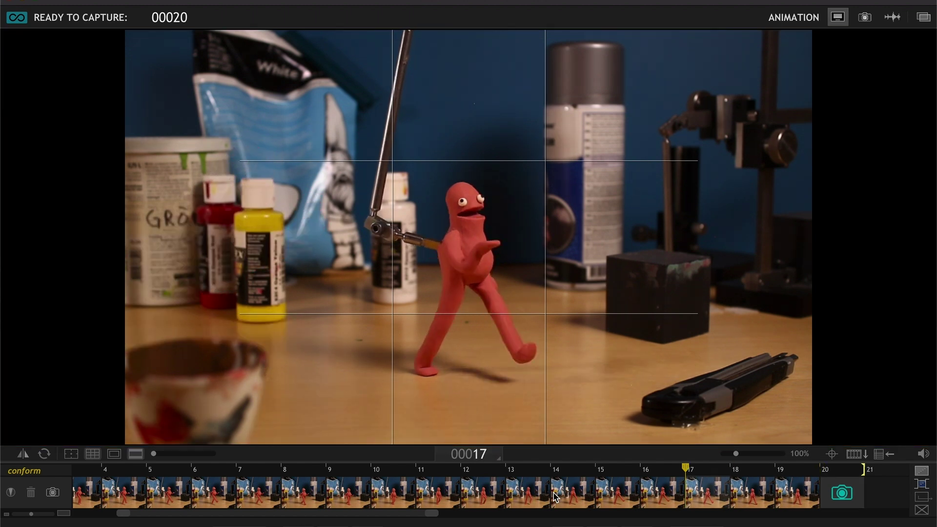
{"action": "key", "text": "Right"}
{"action": "key", "text": "Right"}
{"action": "key", "text": "Right"}
{"action": "key", "text": "Left"}
{"action": "key", "text": "Left"}
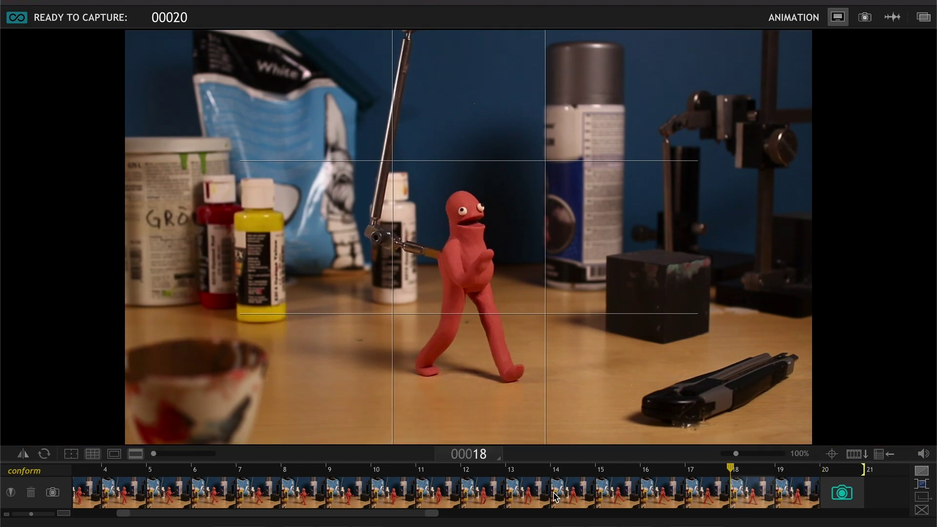
{"action": "key", "text": "Right"}
{"action": "key", "text": "Right"}
{"action": "key", "text": "Left"}
{"action": "key", "text": "Right"}
{"action": "key", "text": "Left"}
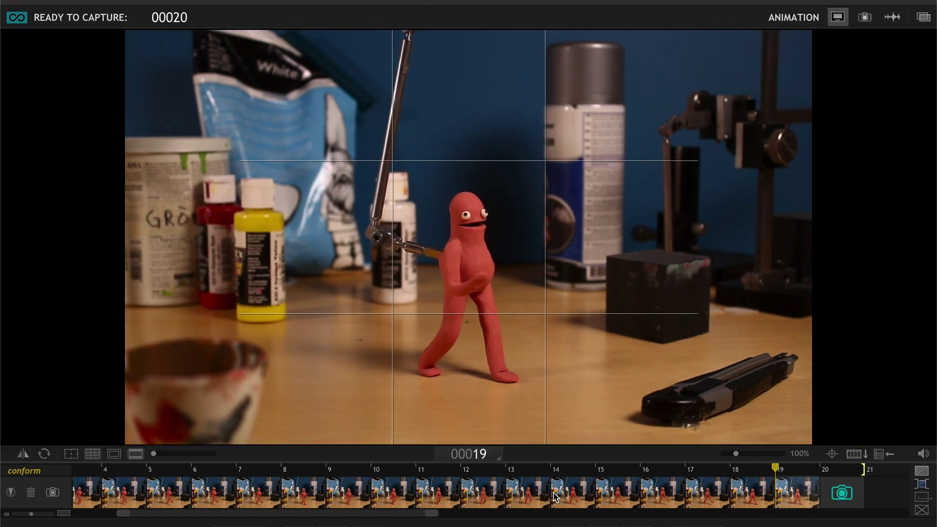
{"action": "key", "text": "Right"}
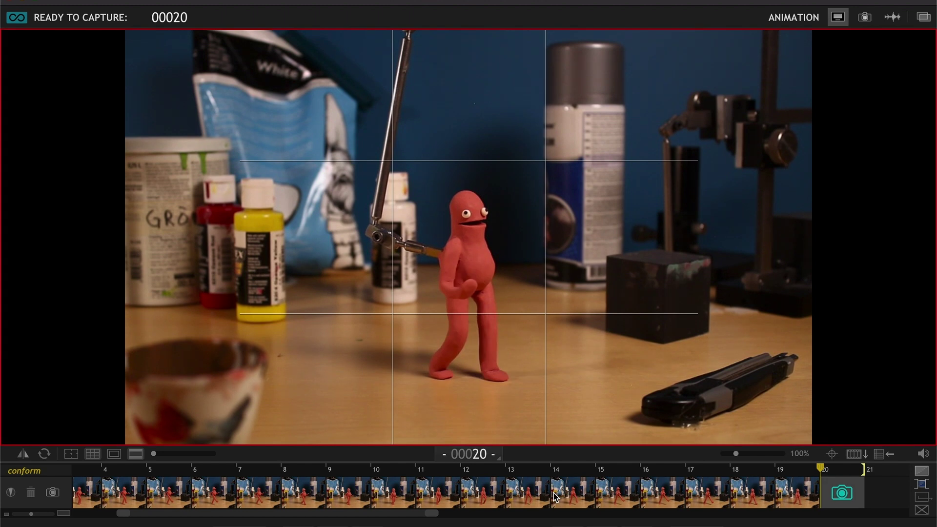
Compare the repositioned figure's live pose for frame 20 with the preceding captured frames
{"action": "key", "text": "Left"}
{"action": "key", "text": "Left"}
{"action": "key", "text": "Right"}
{"action": "key", "text": "Right"}
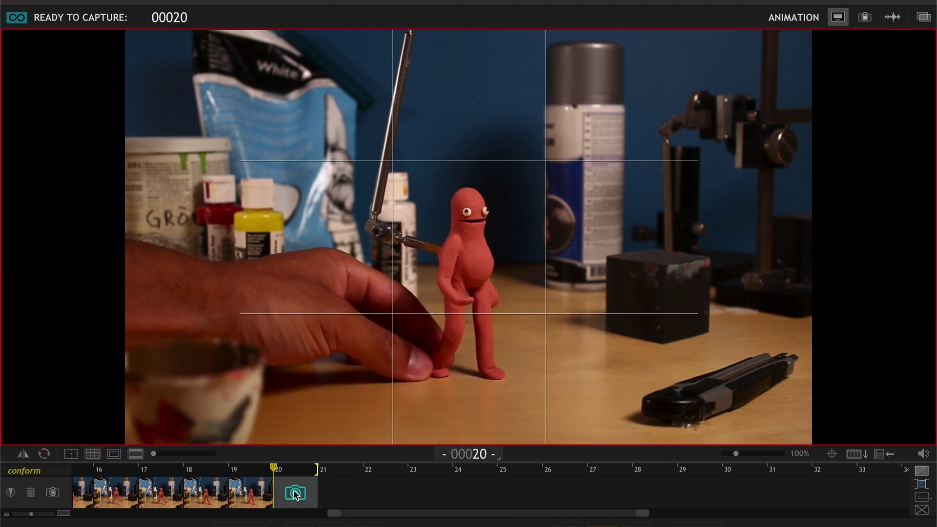
{"action": "key", "text": "Left"}
{"action": "key", "text": "Right"}
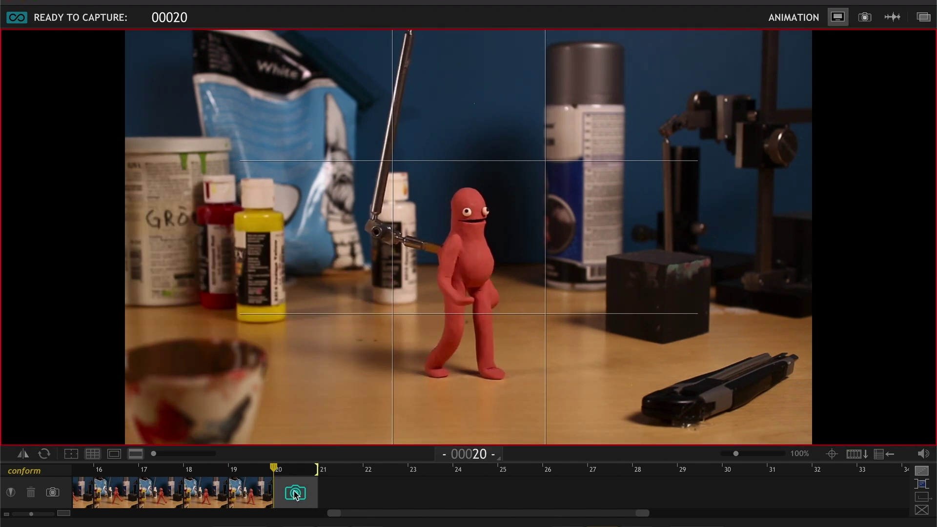
Compare the figure's pose for frame 20 with frame 19, then step through the newly captured frames up to 21
{"action": "key", "text": "Left"}
{"action": "key", "text": "1"}
{"action": "key", "text": "1"}
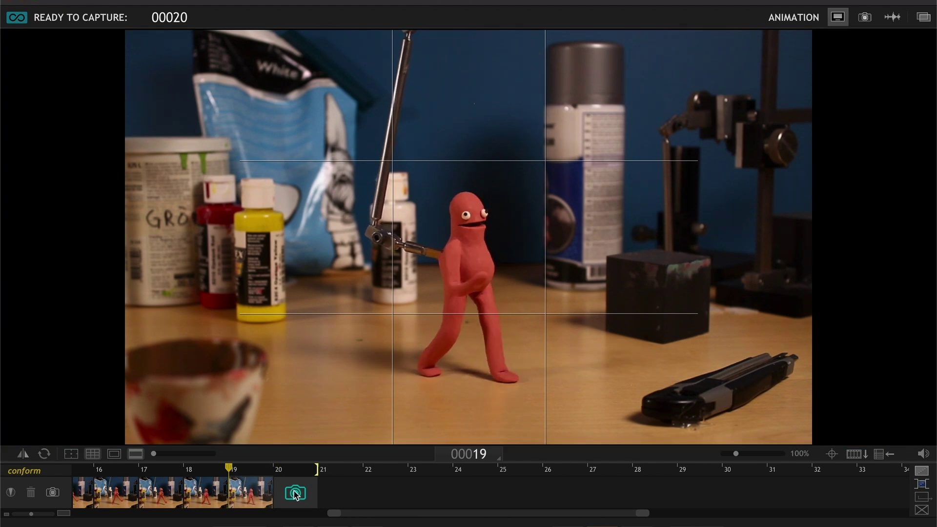
{"action": "key", "text": "1"}
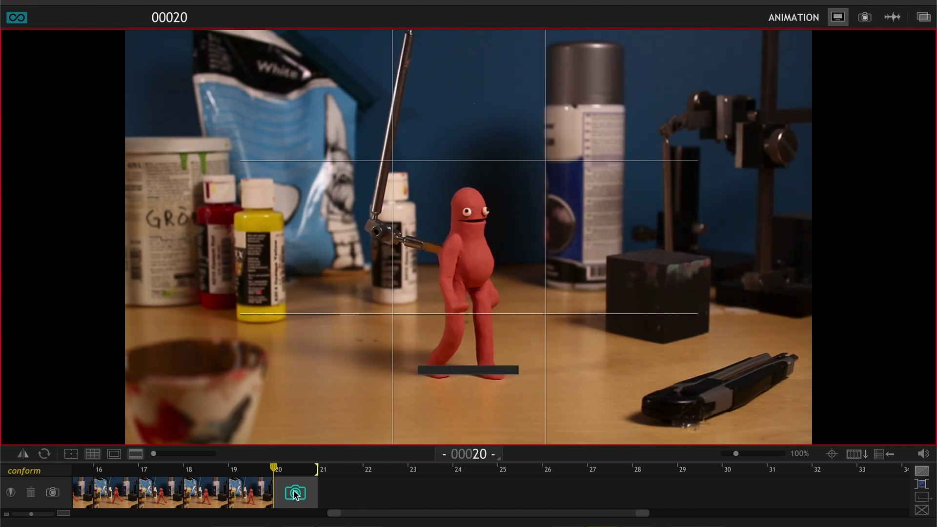
{"action": "key", "text": "1"}
{"action": "key", "text": "1"}
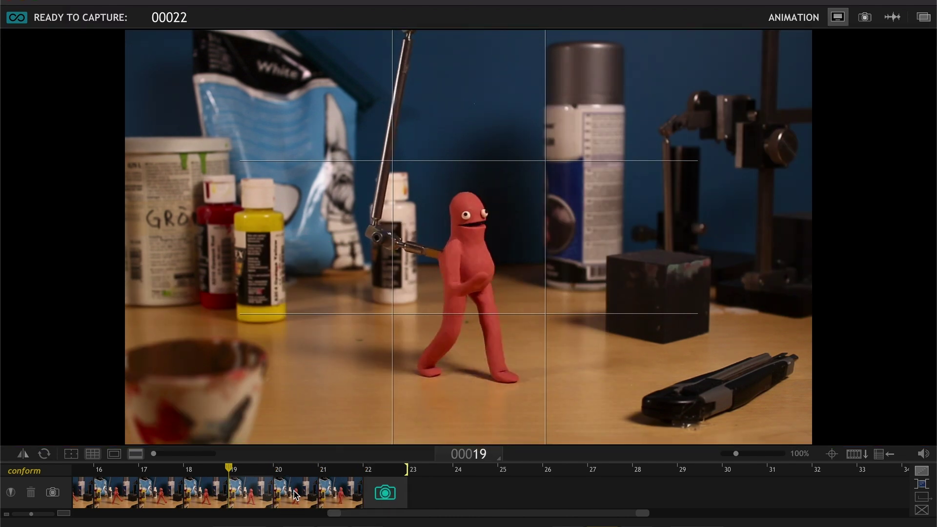
{"action": "key", "text": "2"}
{"action": "key", "text": "2"}
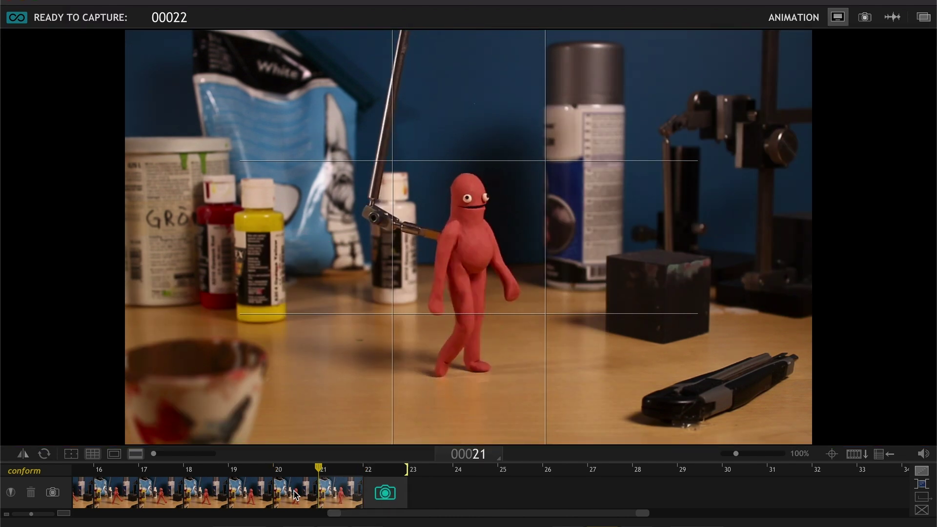
Delete captured frame 21 and play back the remaining walk animation
{"action": "key", "text": "1"}
{"action": "key", "text": "1"}
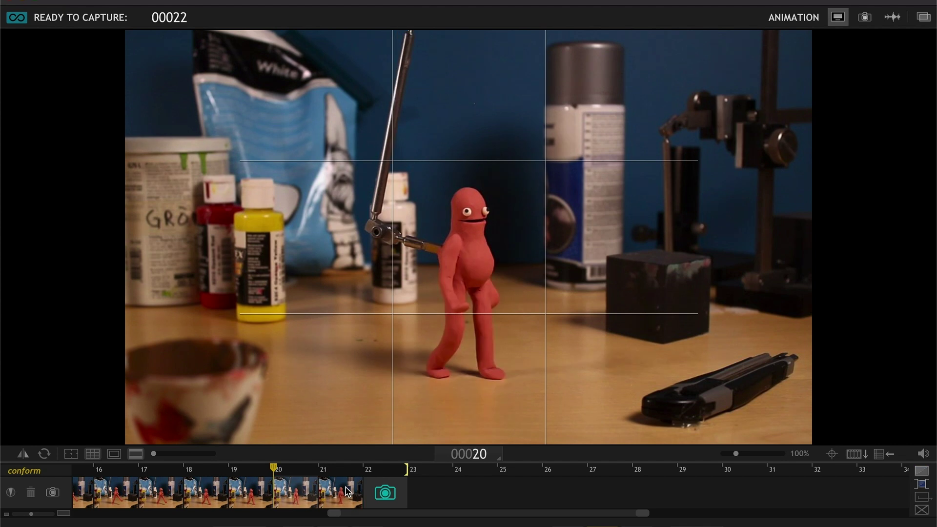
{"action": "key", "text": "Delete"}
{"action": "key", "text": "Delete"}
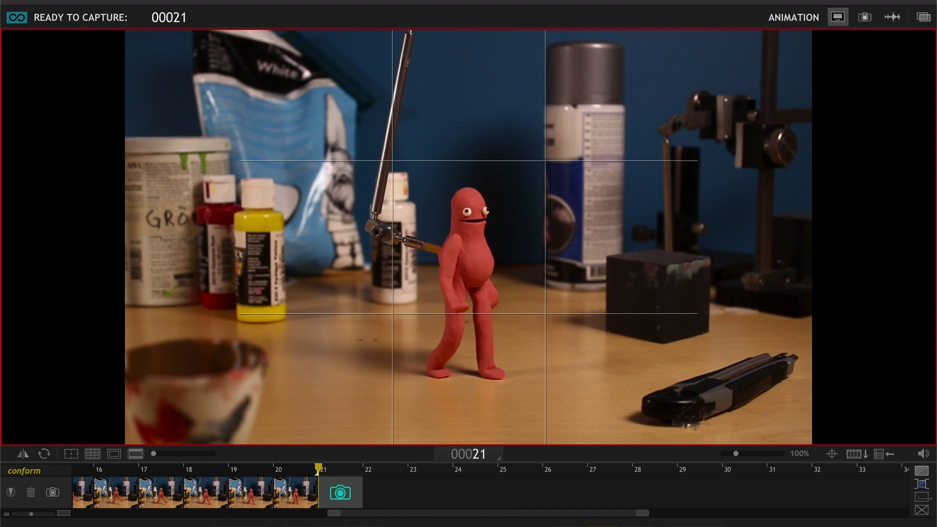
{"action": "key", "text": "0"}
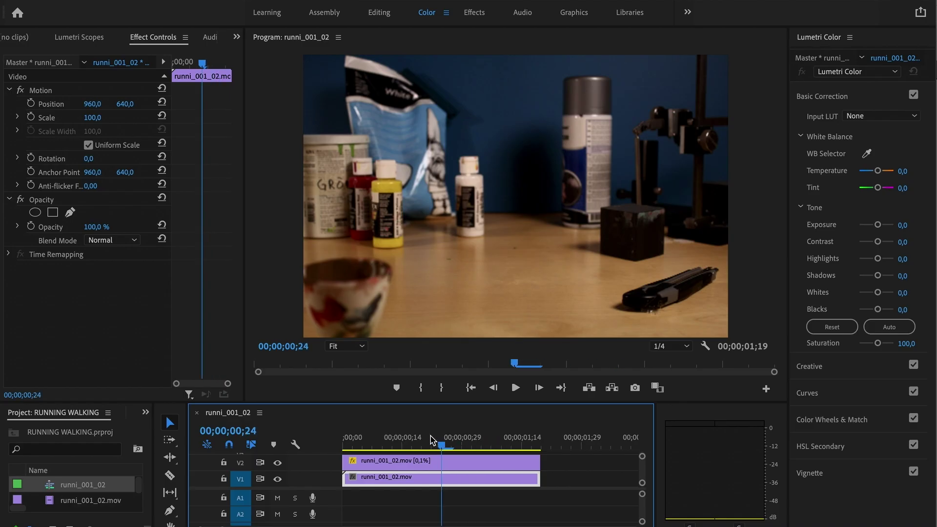
In Premiere Pro, return the playhead to 00;00;00;00 and set the upper runni_001_02.mov clip's opacity to 50%
{"action": "left_click_drag", "start_coordinate": [430, 439], "coordinate": [337, 452]}
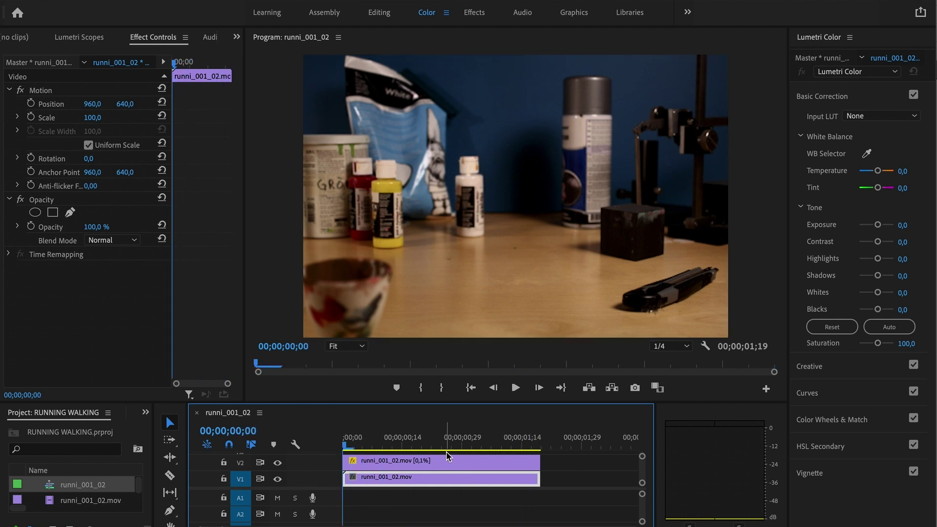
{"action": "left_click", "coordinate": [450, 461]}
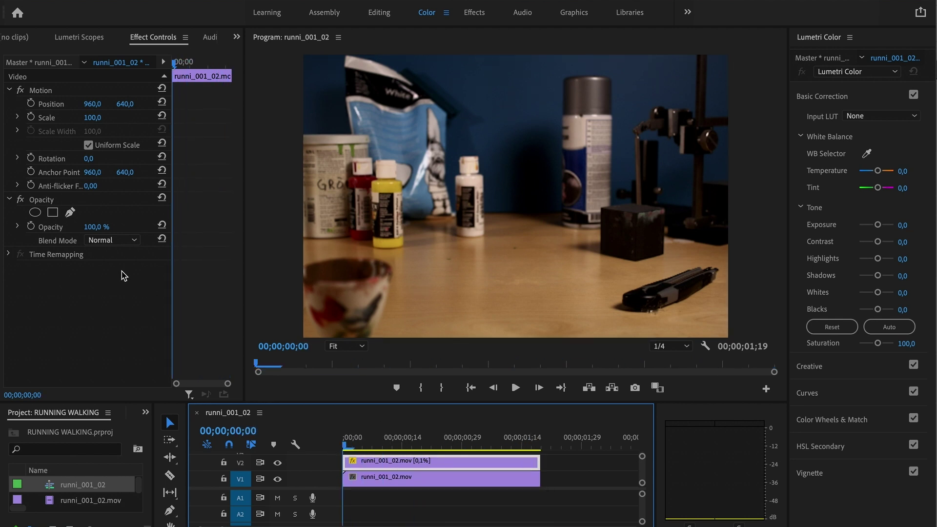
{"action": "left_click", "coordinate": [94, 226]}
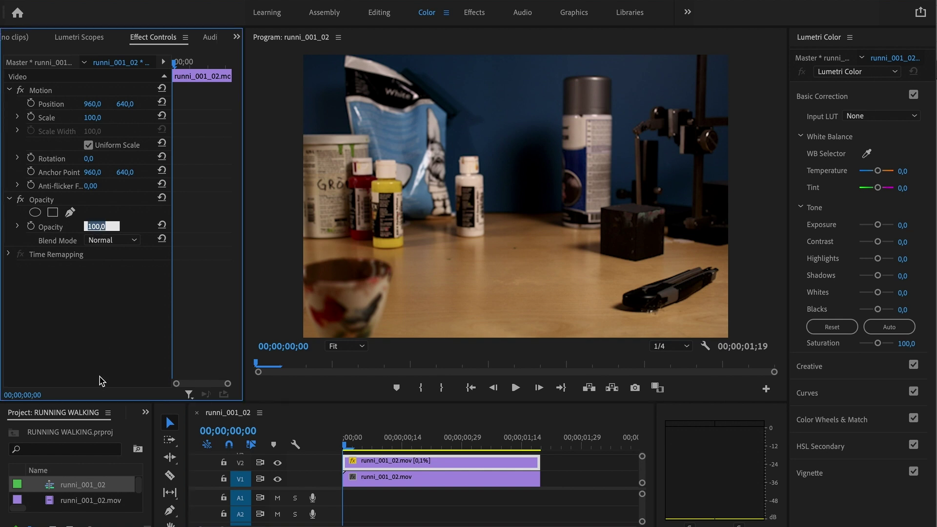
{"action": "type", "text": "50"}
{"action": "key", "text": "Return"}
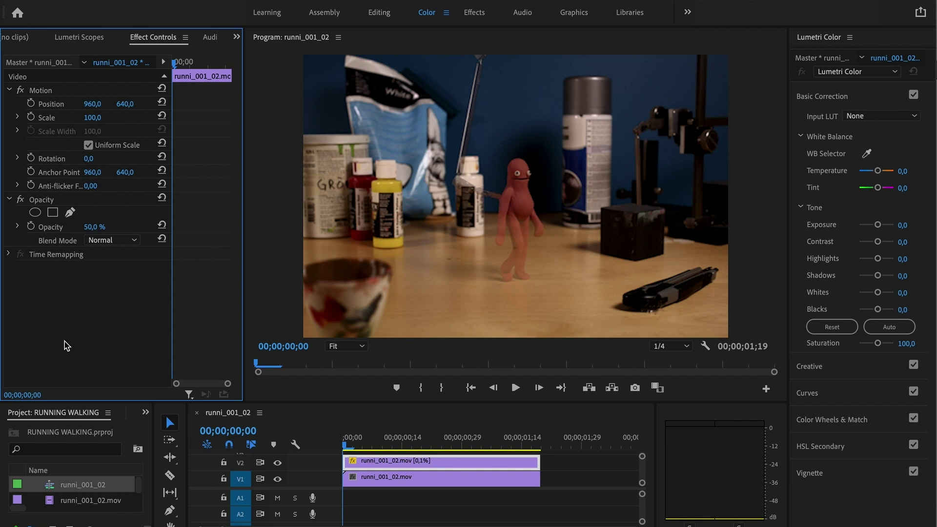
Draw a closed Pen opacity mask on the upper clip around the rig arm, the paint bottles and the cup, leaving the figure outside
{"action": "left_click", "coordinate": [70, 211]}
{"action": "left_click", "coordinate": [458, 249]}
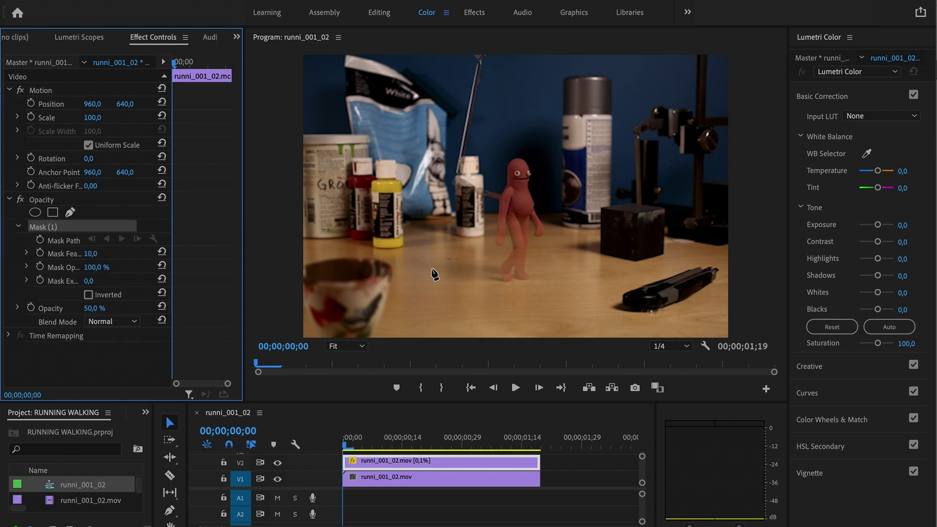
{"action": "left_click", "coordinate": [481, 244]}
{"action": "left_click", "coordinate": [498, 166]}
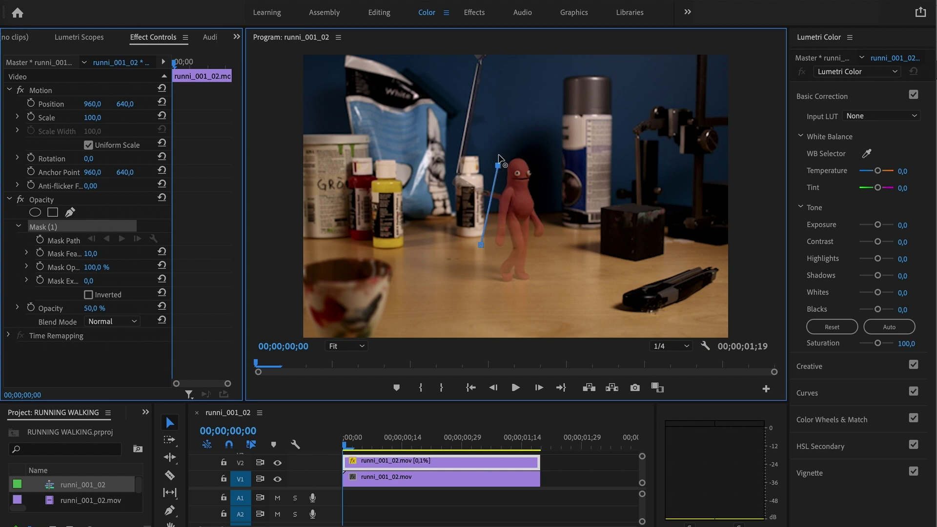
{"action": "left_click", "coordinate": [509, 59]}
{"action": "left_click", "coordinate": [309, 58]}
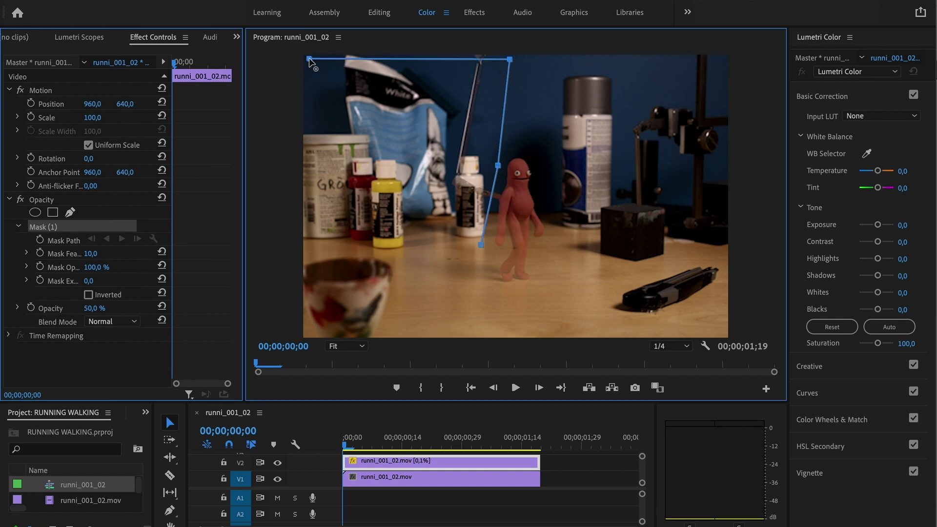
{"action": "left_click", "coordinate": [308, 332]}
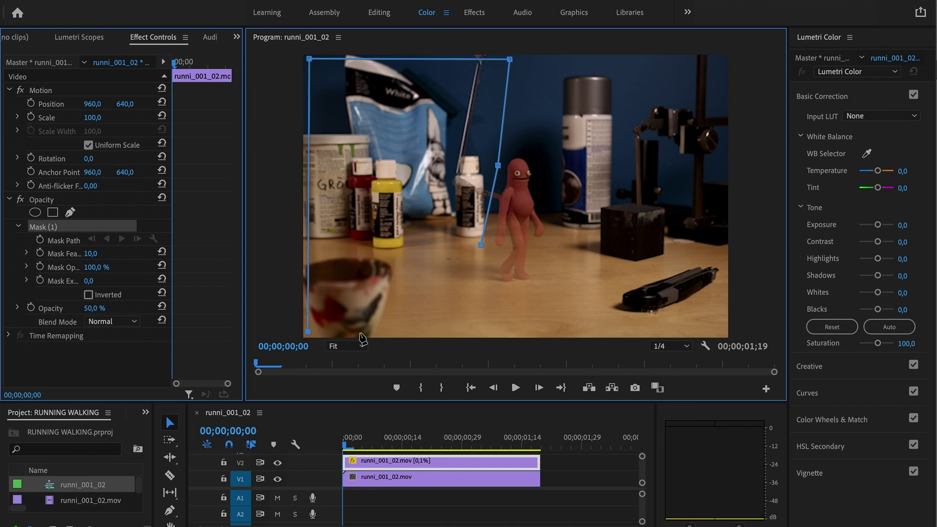
{"action": "left_click", "coordinate": [498, 333]}
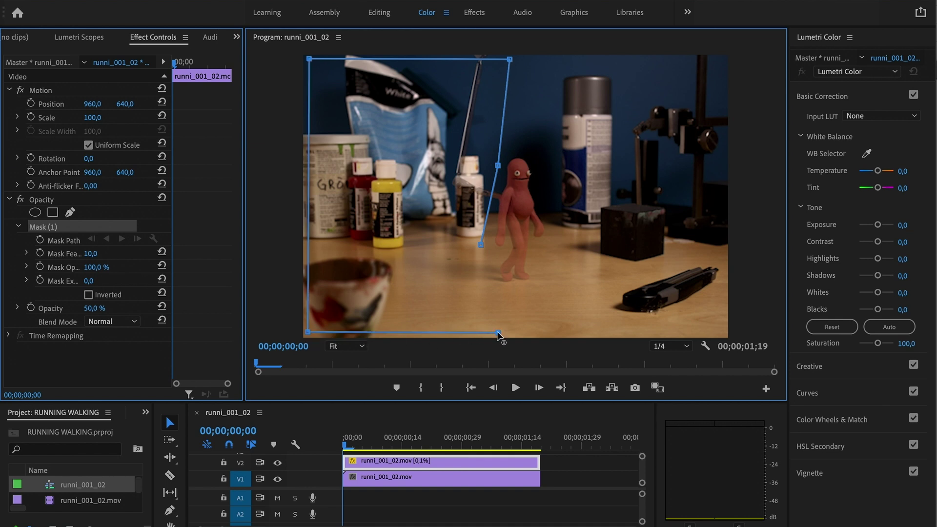
{"action": "left_click", "coordinate": [495, 295]}
{"action": "left_click", "coordinate": [389, 273]}
{"action": "left_click", "coordinate": [373, 244]}
{"action": "left_click", "coordinate": [404, 236]}
{"action": "left_click", "coordinate": [482, 245]}
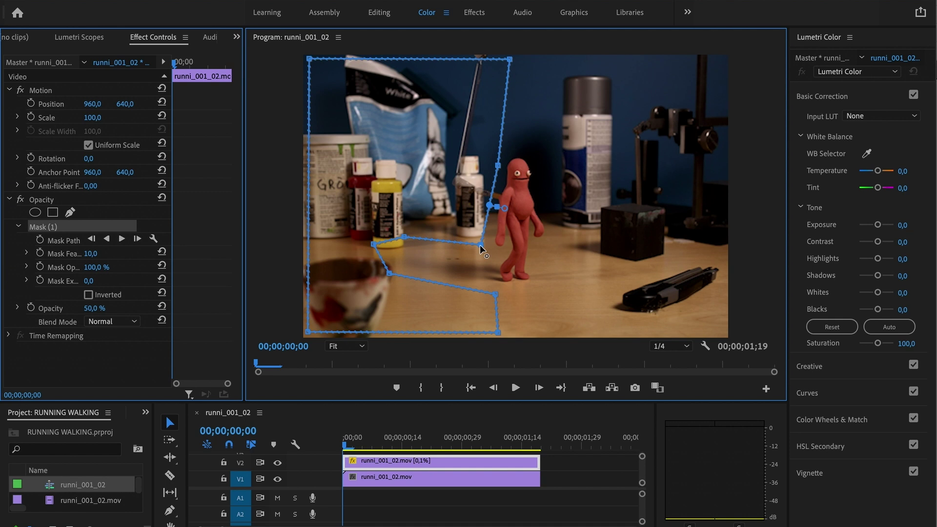
Extend the mask's outer corner points beyond the upper and lower edges of the picture
{"action": "left_click_drag", "start_coordinate": [309, 59], "coordinate": [296, 56]}
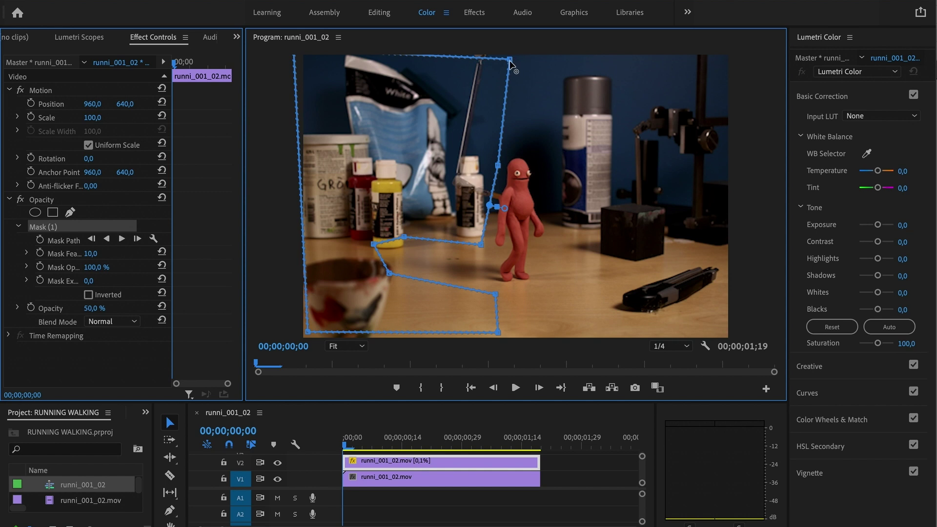
{"action": "left_click_drag", "start_coordinate": [509, 61], "coordinate": [514, 47]}
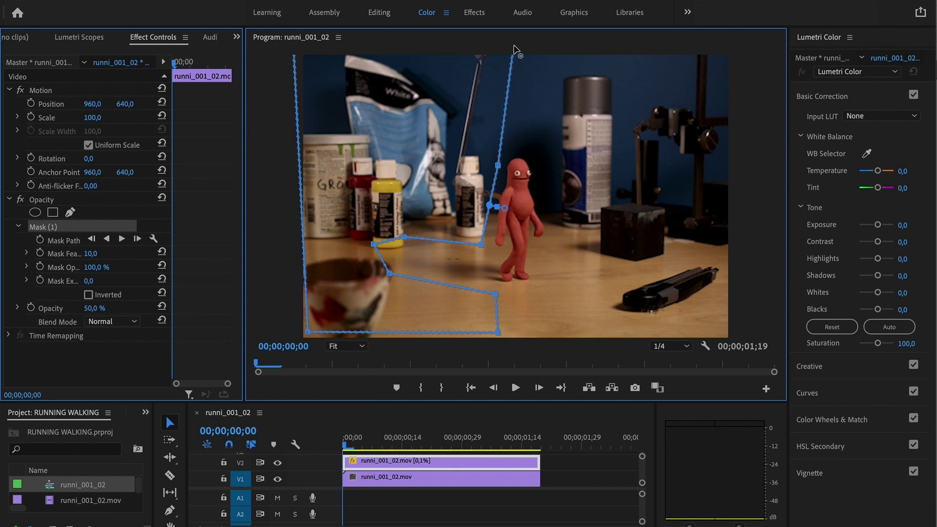
{"action": "left_click_drag", "start_coordinate": [499, 333], "coordinate": [501, 347]}
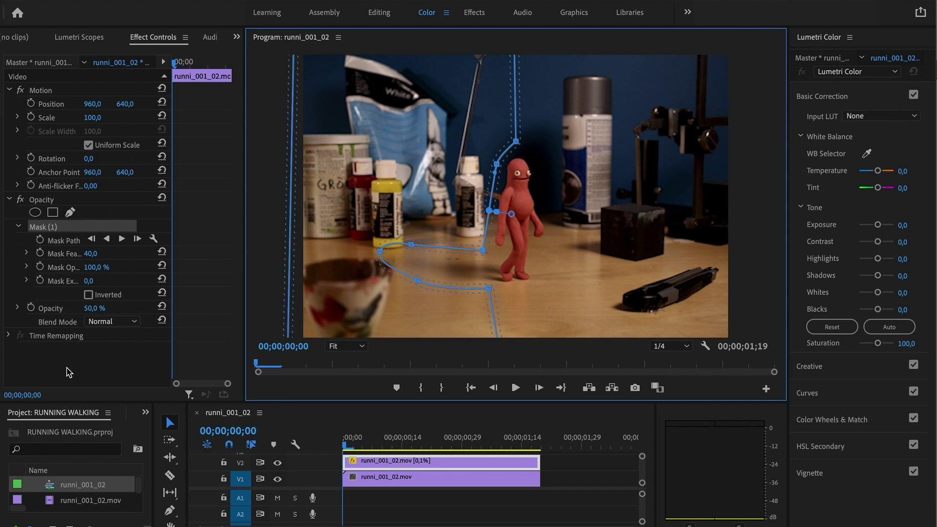
Enable Mask Path keyframing at 00;00;00;00 and enlarge the keyframe area with the mask outline shown
{"action": "left_click", "coordinate": [40, 241]}
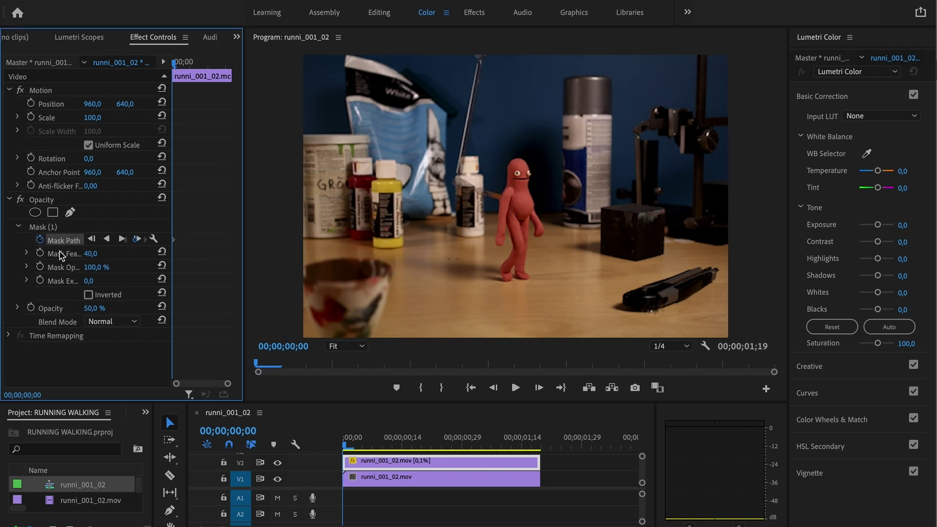
{"action": "key", "text": "="}
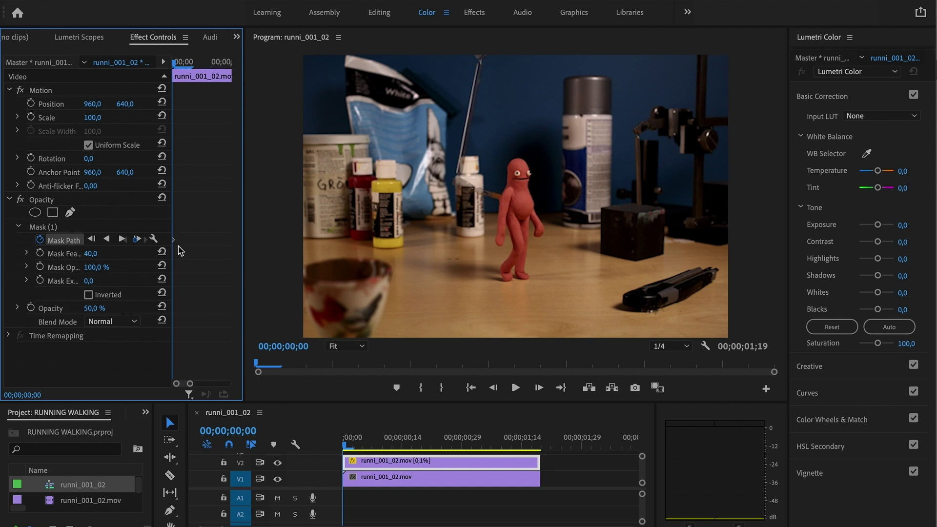
{"action": "left_click_drag", "start_coordinate": [244, 242], "coordinate": [318, 240]}
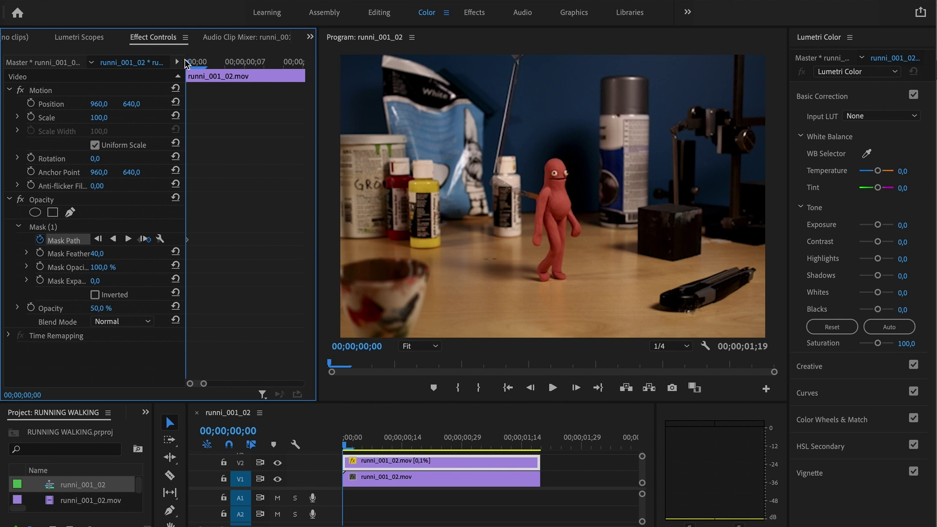
{"action": "left_click", "coordinate": [87, 242]}
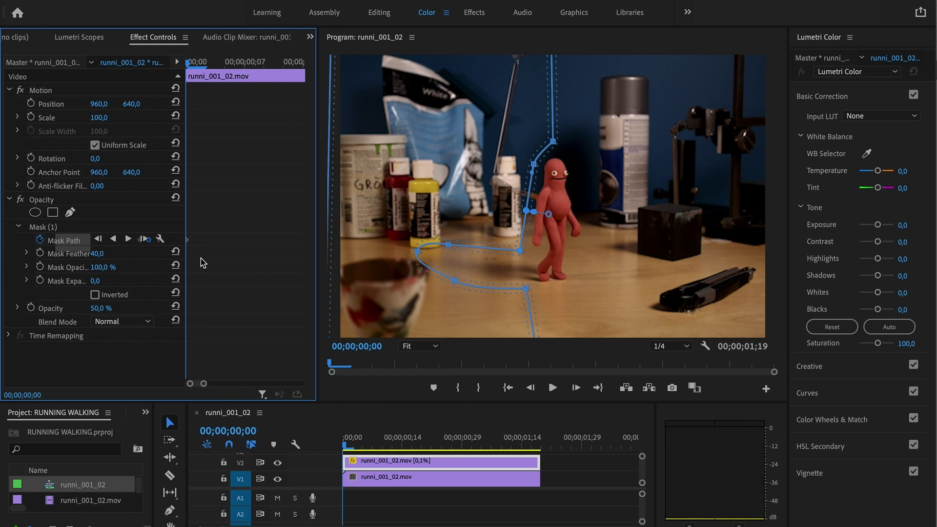
Step back and forth through the opening frames to compare the figure's movement with the mask outline
{"action": "key", "text": "Right"}
{"action": "key", "text": "Right"}
{"action": "key", "text": "Left"}
{"action": "key", "text": "Right"}
{"action": "key", "text": "Left"}
{"action": "key", "text": "Left"}
{"action": "key", "text": "Right"}
{"action": "key", "text": "Left"}
{"action": "key", "text": "Right"}
{"action": "key", "text": "Right"}
{"action": "key", "text": "Left"}
{"action": "key", "text": "Left"}
{"action": "key", "text": "Right"}
{"action": "key", "text": "Right"}
{"action": "key", "text": "Left"}
{"action": "key", "text": "Left"}
{"action": "key", "text": "Right"}
{"action": "key", "text": "Right"}
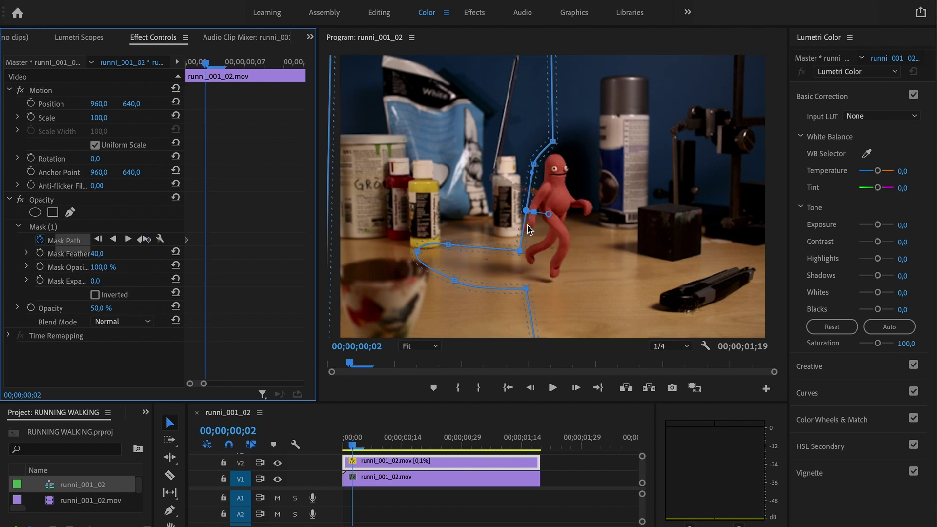
{"action": "key", "text": "Right"}
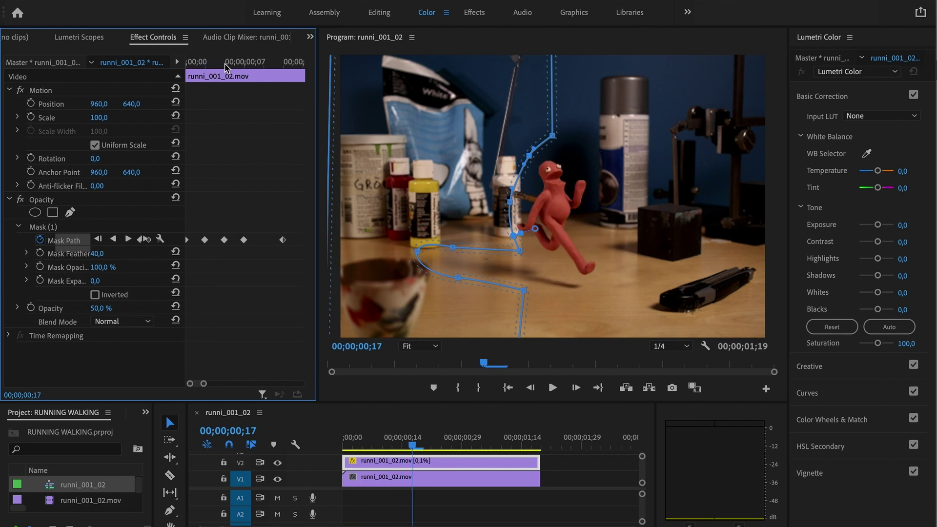
{"action": "key", "text": "Left"}
{"action": "key", "text": "Right"}
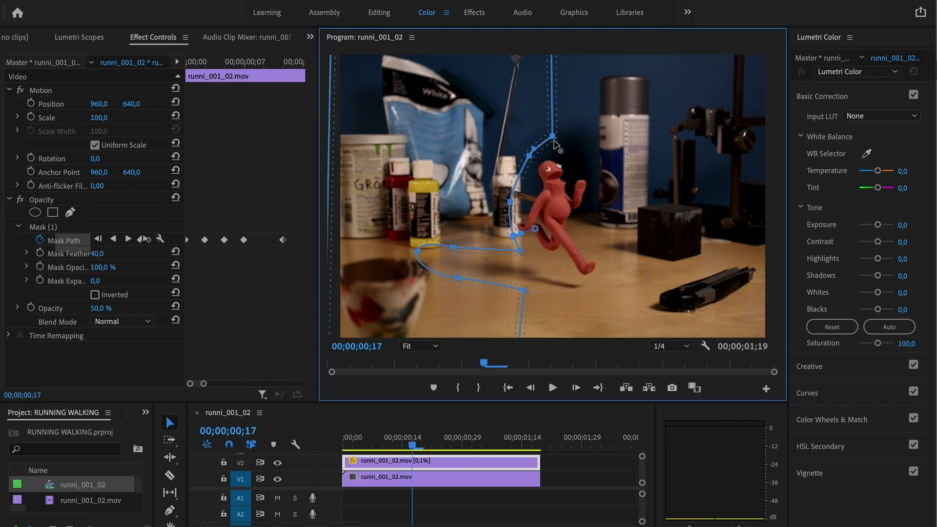
Reshape the mask path at 00;00;00;17 to follow the figure's head, back and trailing arm, adding a point beside the back
{"action": "left_click_drag", "start_coordinate": [553, 135], "coordinate": [554, 154]}
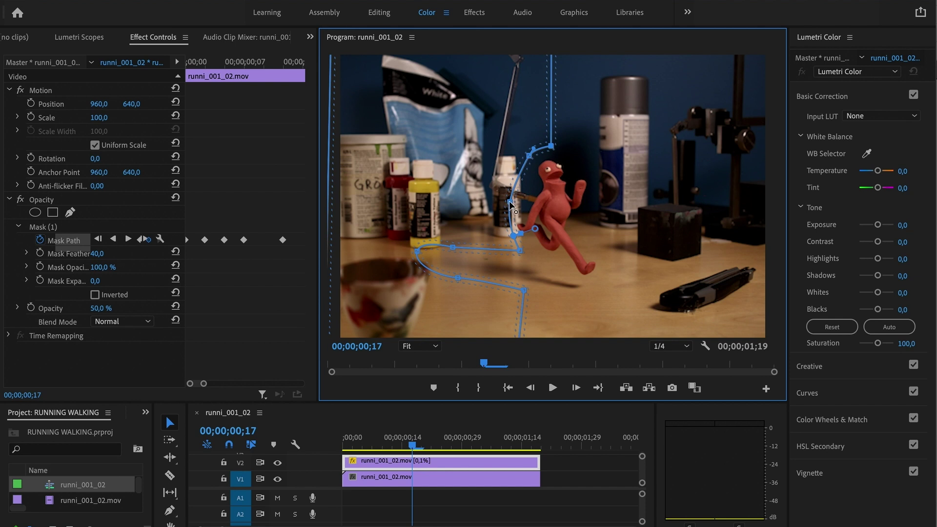
{"action": "left_click_drag", "start_coordinate": [511, 206], "coordinate": [533, 191]}
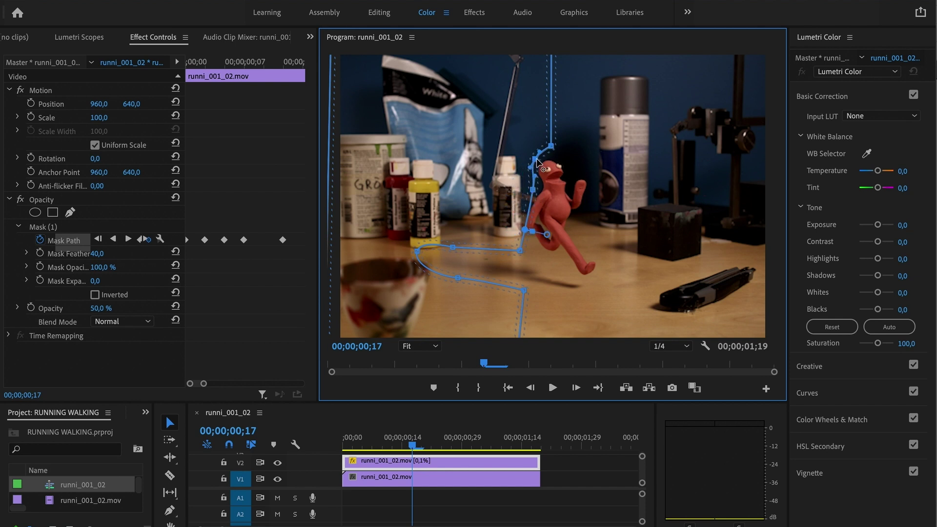
{"action": "left_click_drag", "start_coordinate": [536, 158], "coordinate": [535, 154]}
{"action": "left_click", "coordinate": [529, 215]}
{"action": "left_click_drag", "start_coordinate": [529, 215], "coordinate": [511, 221]}
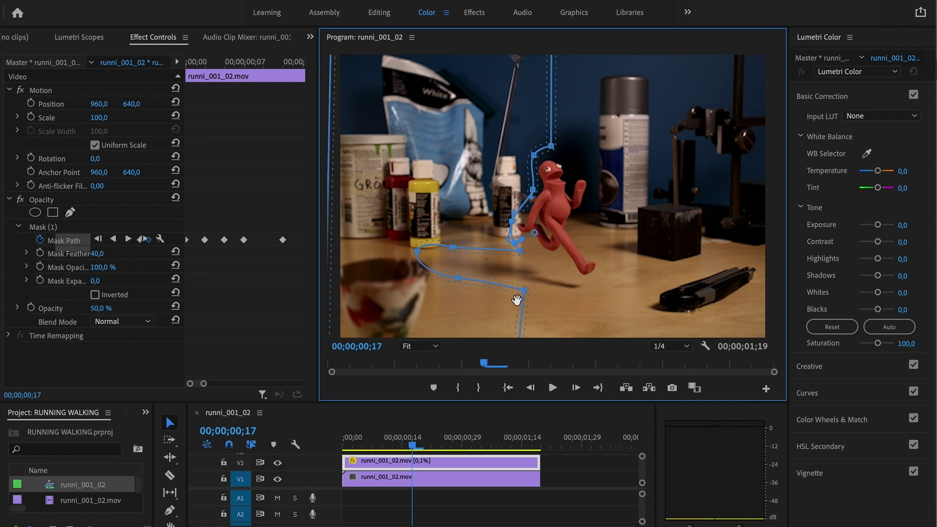
Adjust the mask points beside the figure's back and arm at 00;00;00;14
{"action": "left_click_drag", "start_coordinate": [204, 384], "coordinate": [215, 384]}
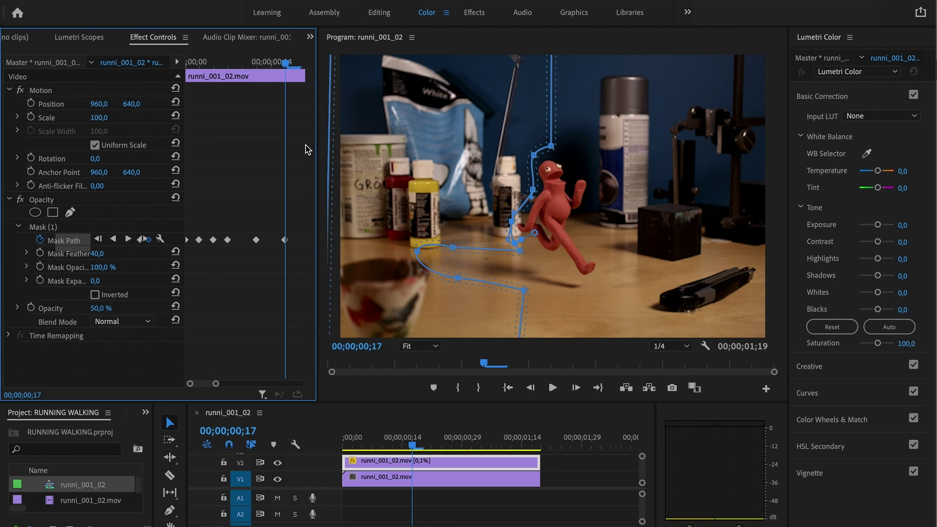
{"action": "key", "text": "Left"}
{"action": "key", "text": "Left"}
{"action": "key", "text": "Left"}
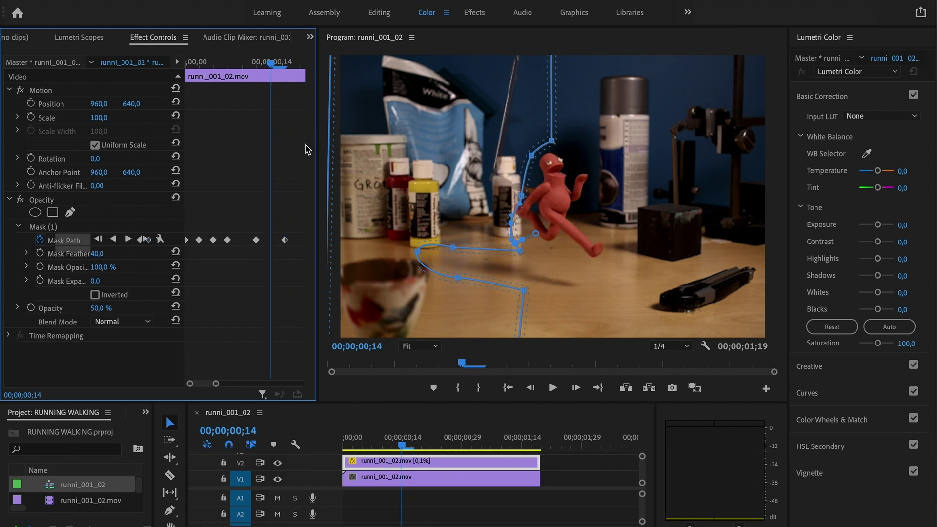
{"action": "left_click", "coordinate": [511, 221]}
{"action": "left_click_drag", "start_coordinate": [511, 215], "coordinate": [527, 194]}
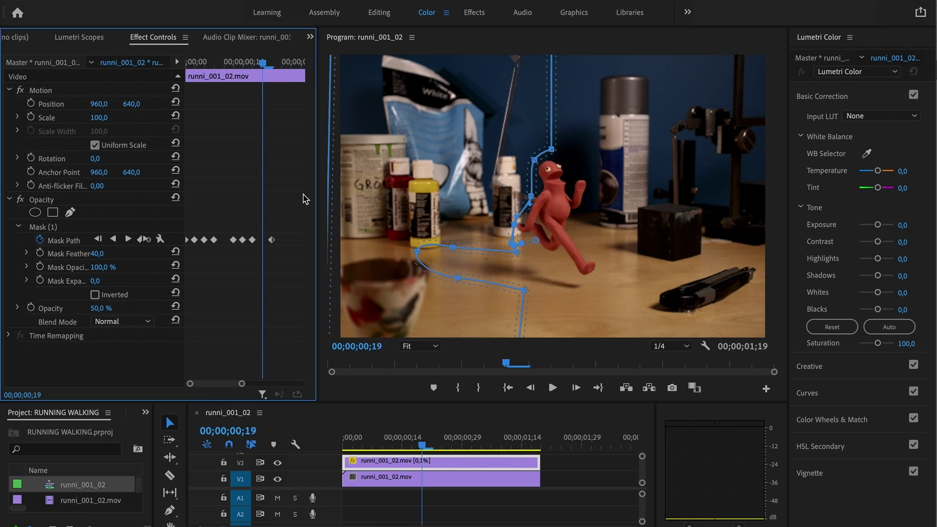
Step through the frames around 00;00;00;17 to 00;00;00;22 to check the mask edge against the figure
{"action": "key", "text": "Left"}
{"action": "key", "text": "Left"}
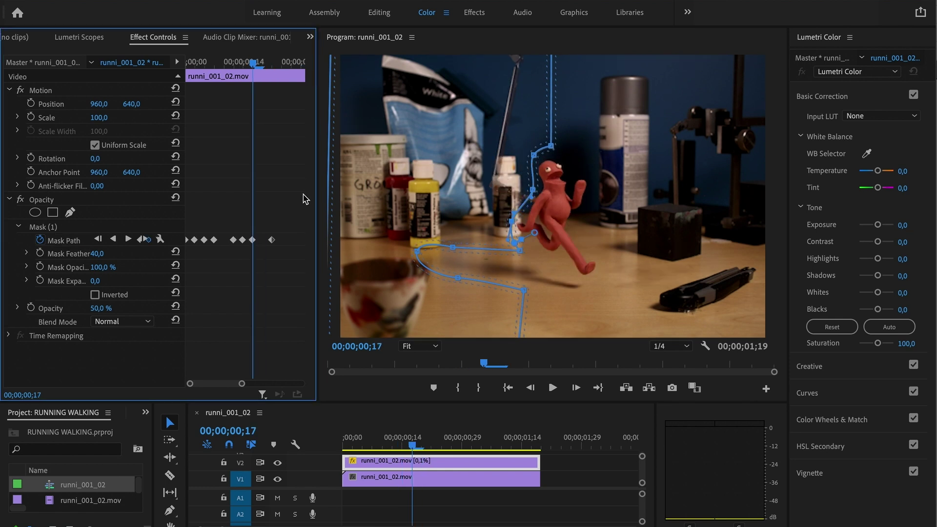
{"action": "key", "text": "Right"}
{"action": "key", "text": "Right"}
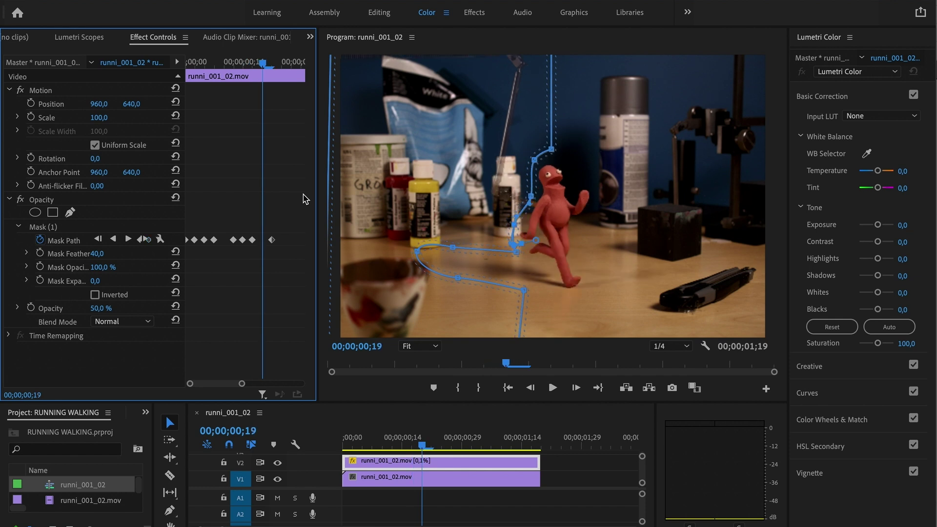
{"action": "key", "text": "Left"}
{"action": "key", "text": "Right"}
{"action": "key", "text": "Right"}
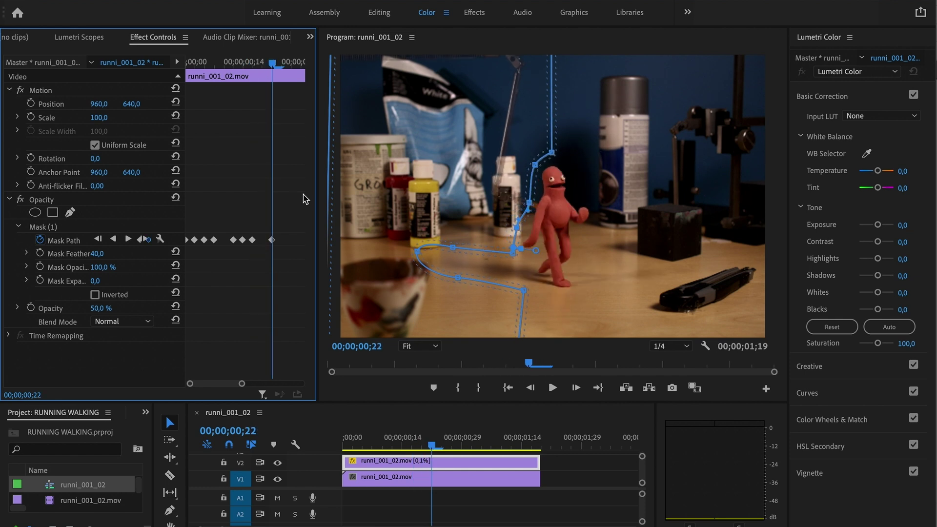
{"action": "key", "text": "Left"}
{"action": "key", "text": "Left"}
{"action": "key", "text": "Right"}
{"action": "key", "text": "Right"}
{"action": "key", "text": "Right"}
{"action": "key", "text": "Right"}
Return to the frame at 00;00;00;12 and set the masked clip's opacity to 100%
{"action": "left_click_drag", "start_coordinate": [293, 62], "coordinate": [199, 63]}
{"action": "key", "text": "Left"}
{"action": "key", "text": "Left"}
{"action": "key", "text": "Left"}
{"action": "key", "text": "Left"}
{"action": "key", "text": "Left"}
{"action": "key", "text": "Left"}
{"action": "key", "text": "Left"}
{"action": "key", "text": "Left"}
{"action": "key", "text": "Left"}
{"action": "key", "text": "Left"}
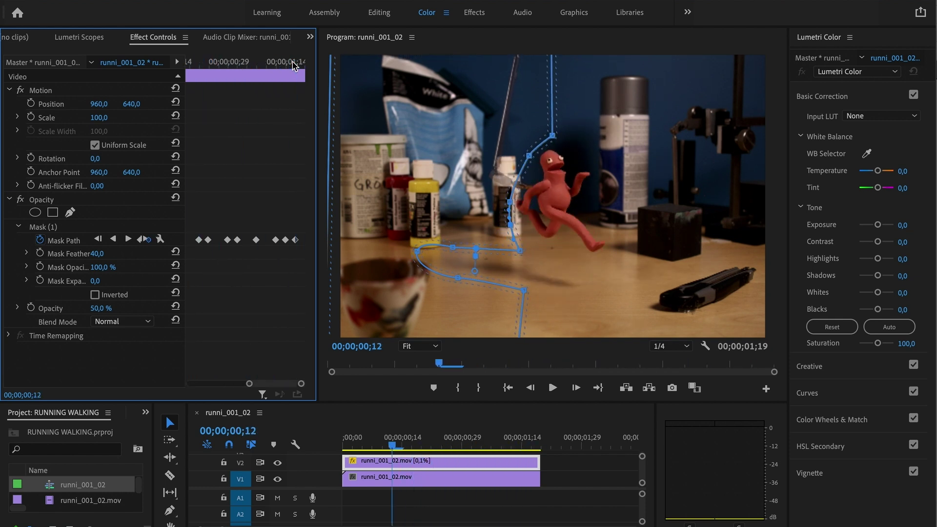
{"action": "left_click", "coordinate": [108, 306]}
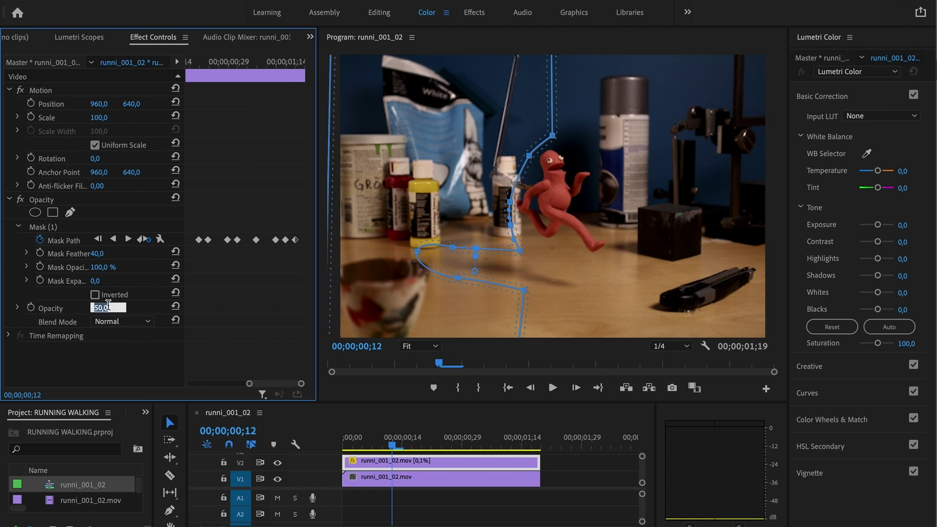
{"action": "type", "text": "100"}
{"action": "key", "text": "Return"}
Select both stacked runni_001_02.mov clips and paste four copies of them in a row after the originals
{"action": "left_click", "coordinate": [435, 480]}
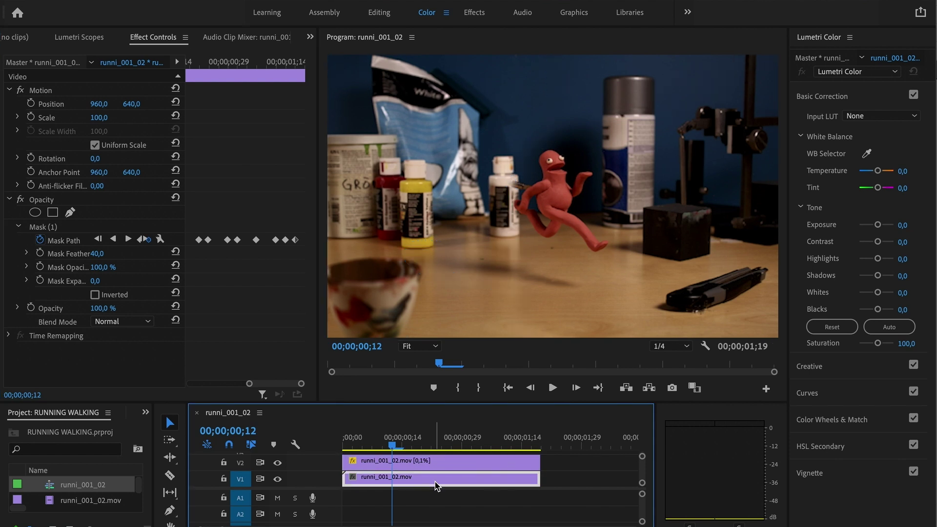
{"action": "left_click_drag", "start_coordinate": [392, 448], "coordinate": [314, 424]}
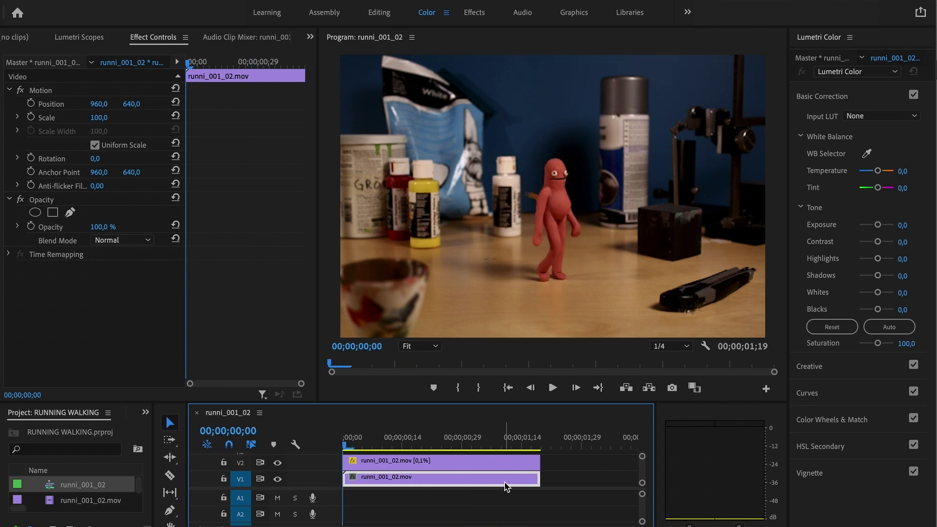
{"action": "left_click_drag", "start_coordinate": [558, 480], "coordinate": [472, 461]}
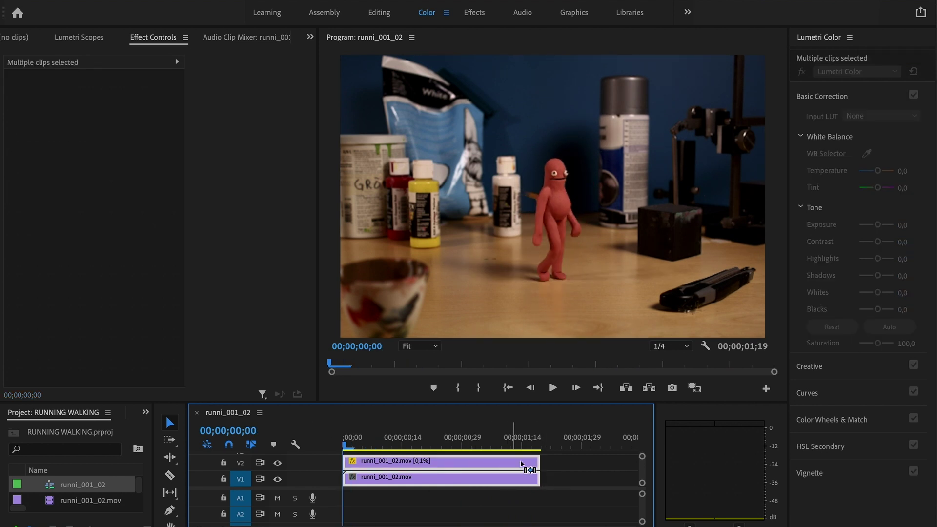
{"action": "left_click", "coordinate": [542, 442]}
{"action": "key", "text": "super+v"}
{"action": "key", "text": "super+v"}
{"action": "key", "text": "super+v"}
{"action": "key", "text": "super+v"}
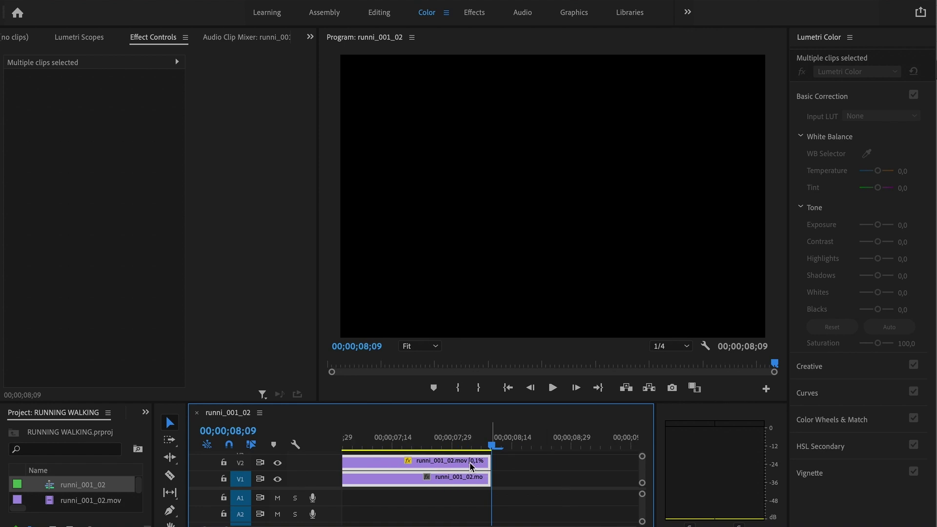
Play the repeated run cycle from the beginning of the sequence
{"action": "scroll", "coordinate": [459, 463], "scroll_direction": "down", "scroll_amount": 4}
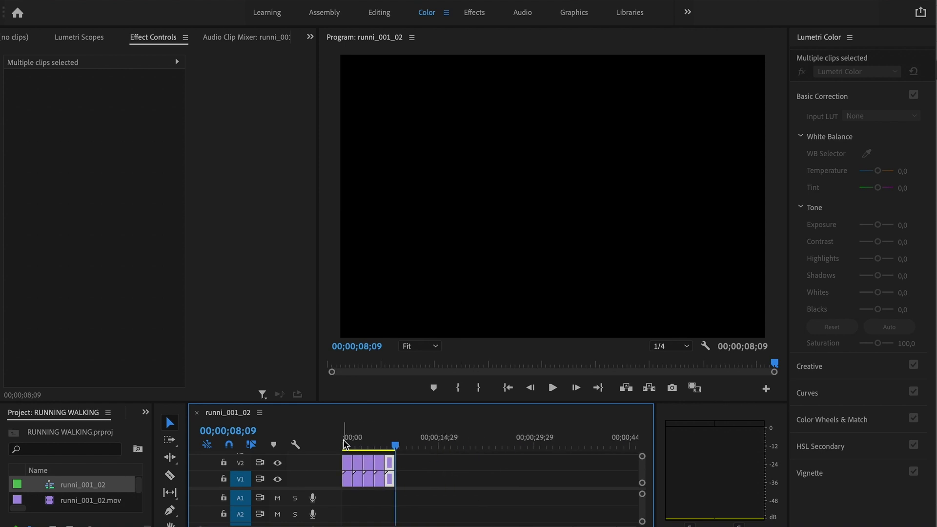
{"action": "left_click_drag", "start_coordinate": [349, 442], "coordinate": [322, 442]}
{"action": "key", "text": "space"}
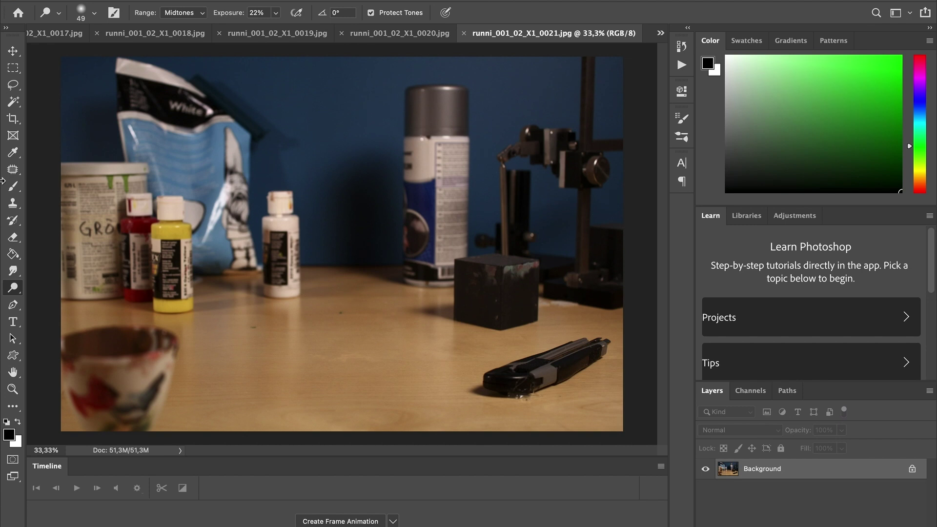
In Photoshop, duplicate the clean background layer of runni_001_02_X1_0021.jpg into the document runni_001_02_X1_0001.jpg
{"action": "key", "text": "super+alt+j"}
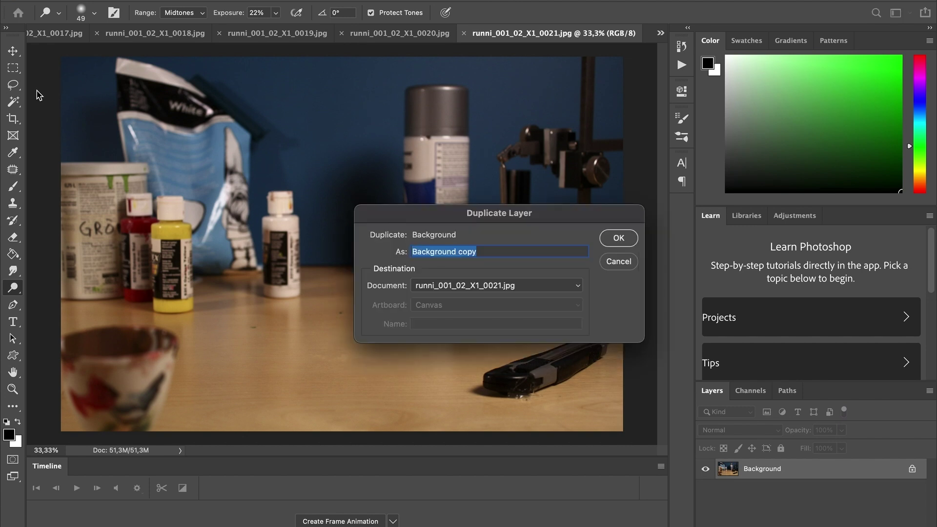
{"action": "left_click_drag", "start_coordinate": [549, 222], "coordinate": [502, 256]}
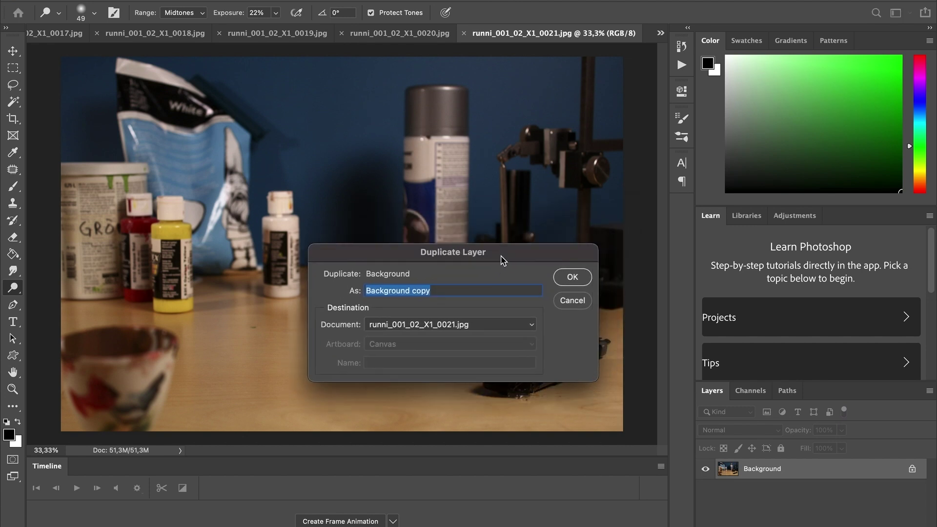
{"action": "left_click", "coordinate": [483, 329]}
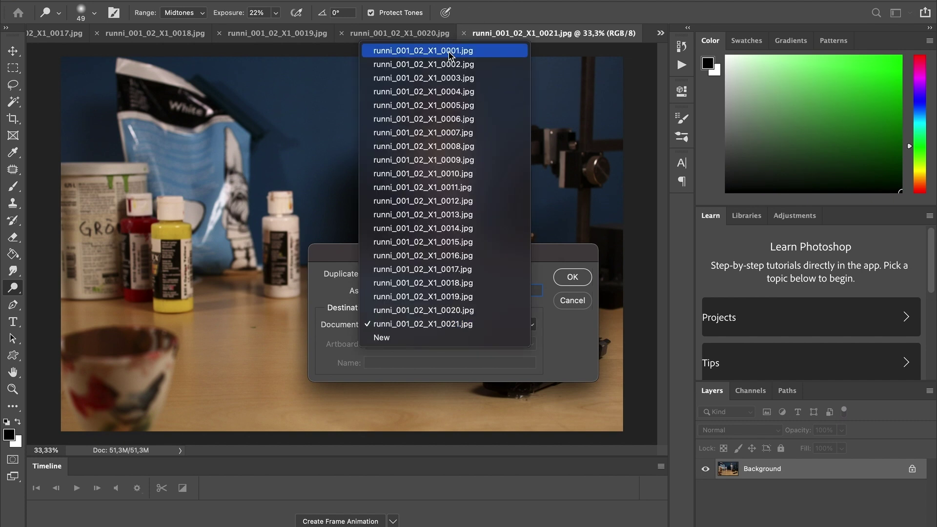
{"action": "left_click", "coordinate": [449, 52]}
{"action": "key", "text": "Return"}
Duplicate the clean background layer into the following frame documents, from runni_001_02_X1_0002.jpg through runni_001_02_X1_0009.jpg
{"action": "key", "text": "super+alt+j"}
{"action": "left_click", "coordinate": [485, 325]}
{"action": "left_click", "coordinate": [462, 65]}
{"action": "key", "text": "Return"}
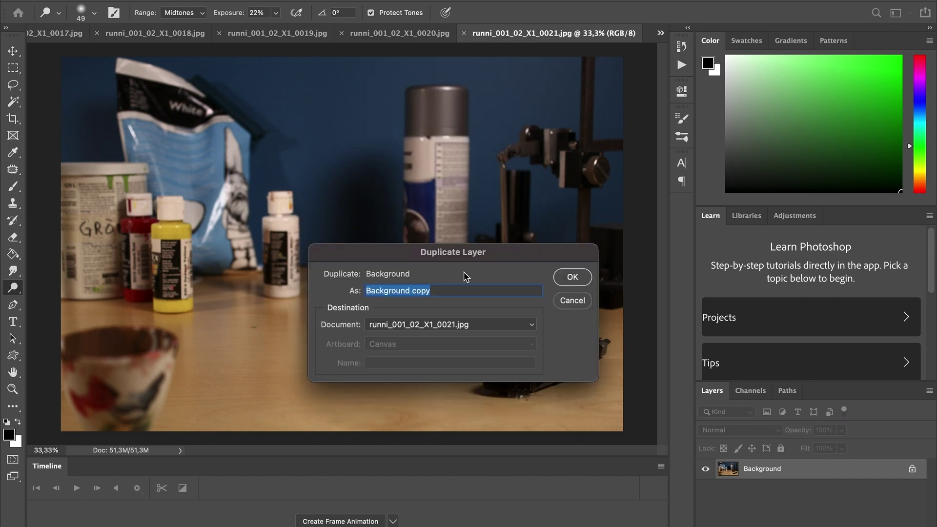
{"action": "left_click", "coordinate": [468, 324]}
{"action": "left_click", "coordinate": [455, 78]}
{"action": "left_click", "coordinate": [449, 324]}
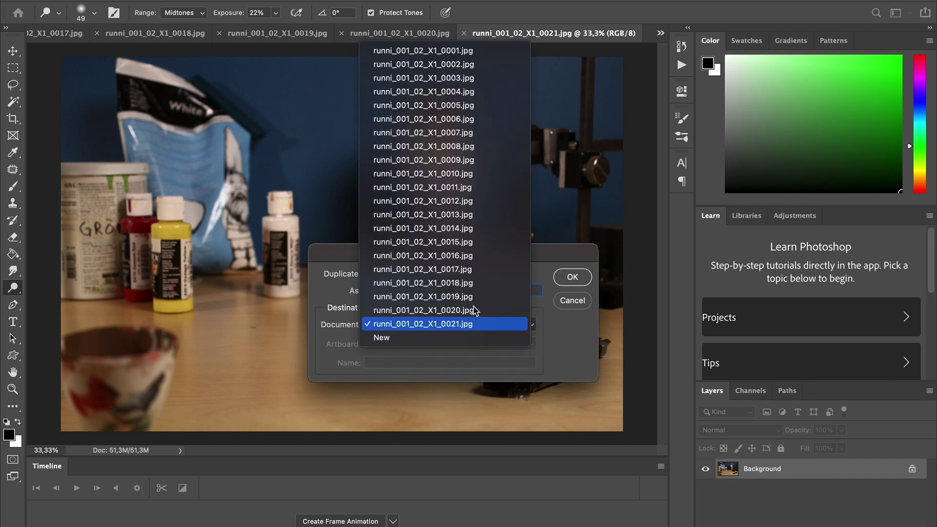
{"action": "left_click", "coordinate": [454, 321]}
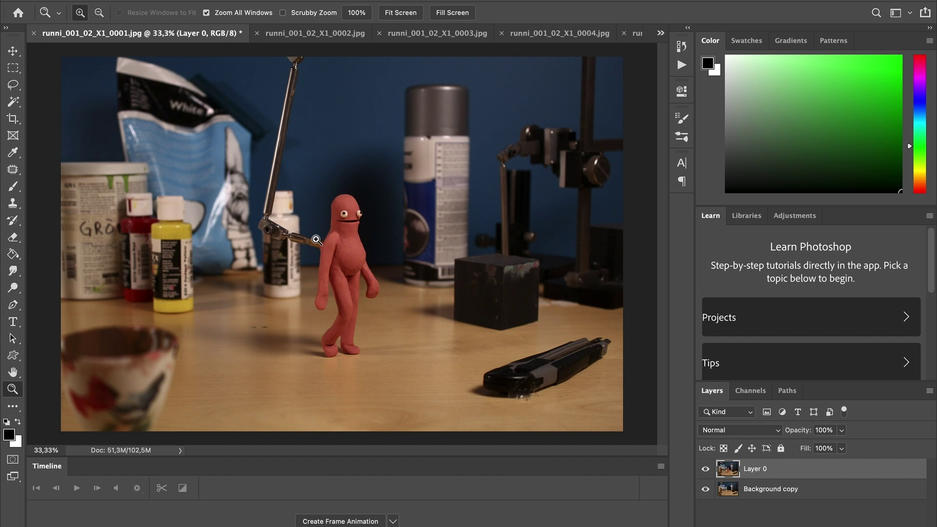
Examine the rig's attachment at the figure's back at 200%, comparing frames runni_001_02_X1_0001.jpg through runni_001_02_X1_0004.jpg
{"action": "left_click", "coordinate": [316, 239]}
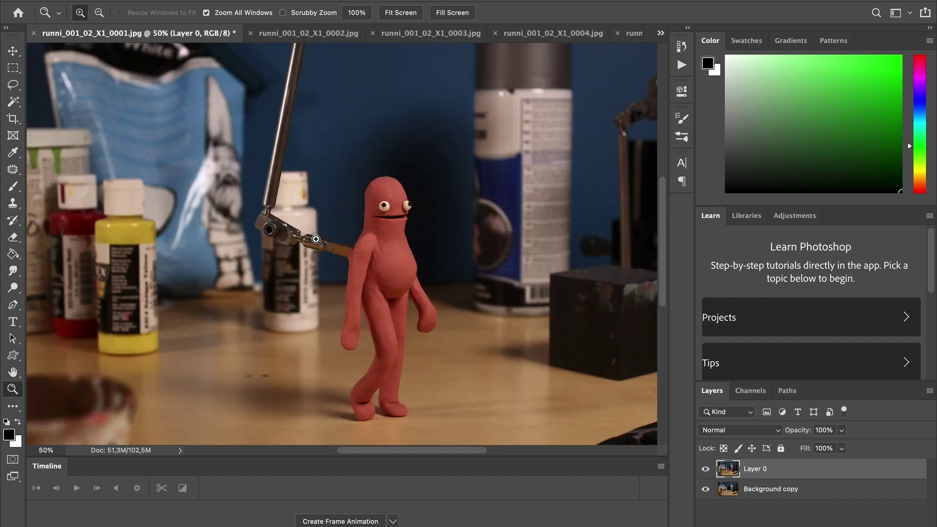
{"action": "left_click", "coordinate": [334, 244]}
{"action": "left_click", "coordinate": [342, 249]}
{"action": "left_click", "coordinate": [338, 249]}
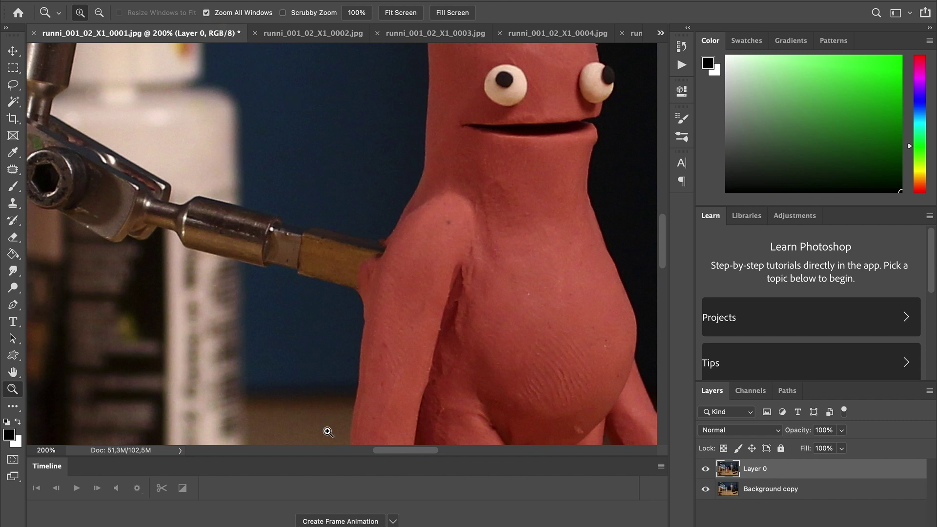
{"action": "key", "text": "ctrl+Tab"}
{"action": "key", "text": "ctrl+Tab"}
{"action": "key", "text": "ctrl+shift+Tab"}
{"action": "key", "text": "ctrl+shift+Tab"}
{"action": "key", "text": "ctrl+Tab"}
{"action": "key", "text": "ctrl+Tab"}
{"action": "key", "text": "ctrl+Tab"}
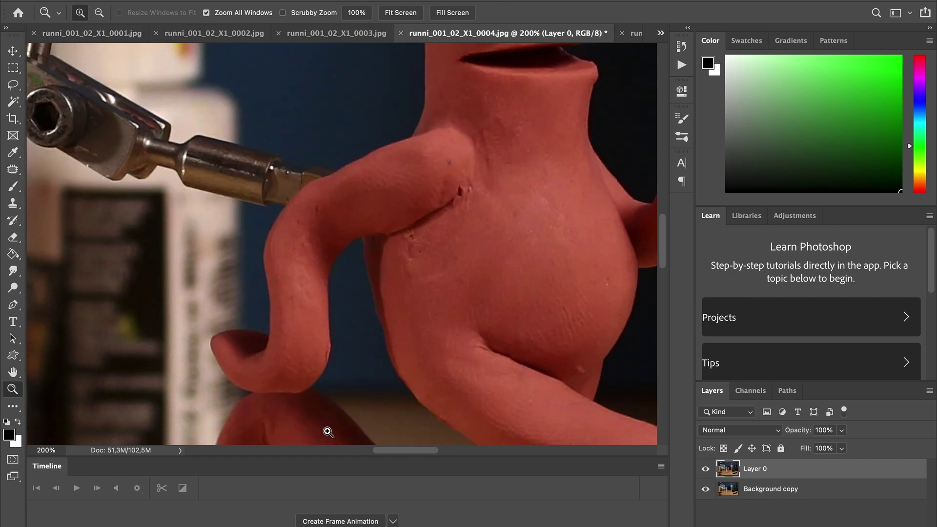
{"action": "key", "text": "ctrl+shift+Tab"}
{"action": "key", "text": "ctrl+shift+Tab"}
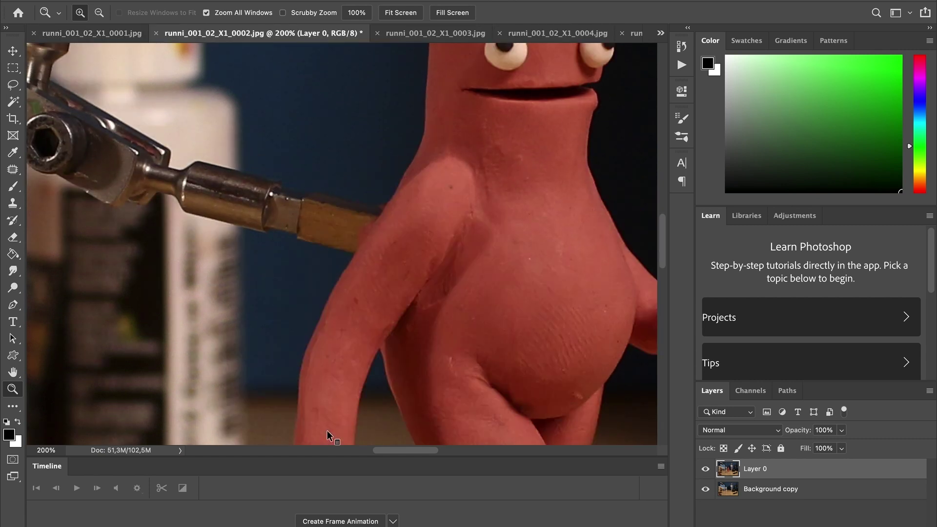
{"action": "key", "text": "ctrl+shift+Tab"}
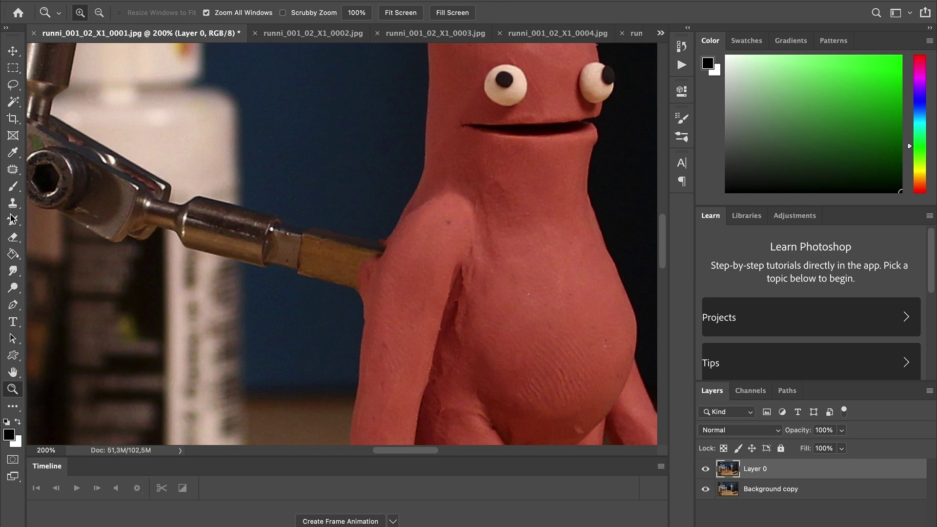
Erase the rig's end next to the figure from Layer 0 in frames 0001 through 0005, using a 39 px Eraser
{"action": "key", "text": "e"}
{"action": "key", "text": "ctrl+Tab"}
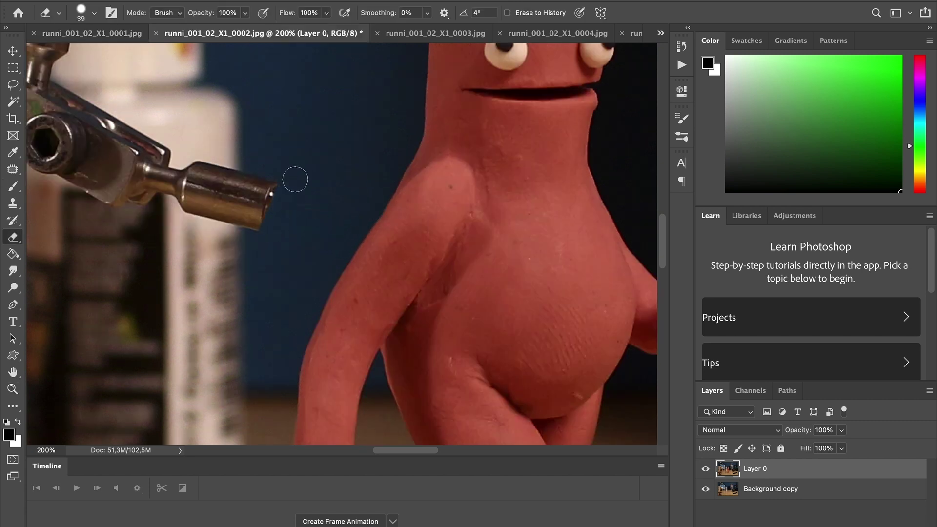
{"action": "key", "text": "ctrl+Tab"}
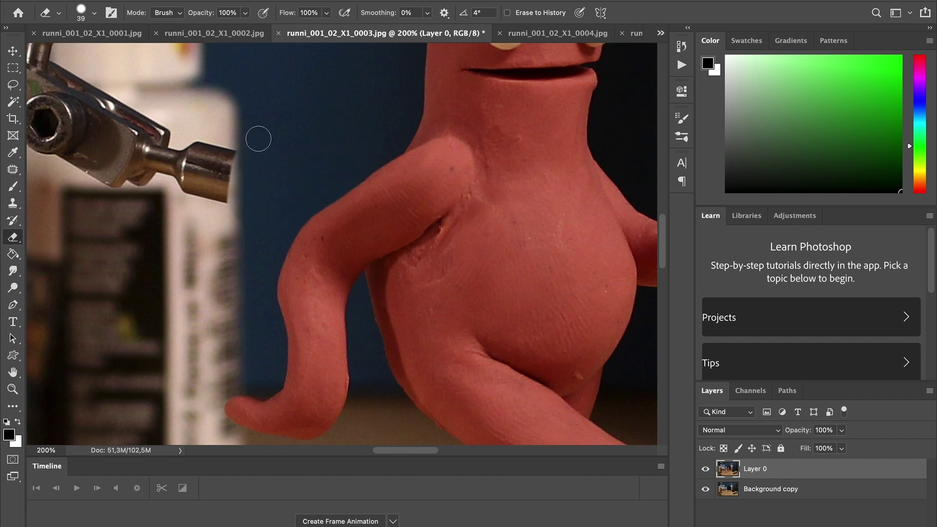
{"action": "key", "text": "ctrl+Tab"}
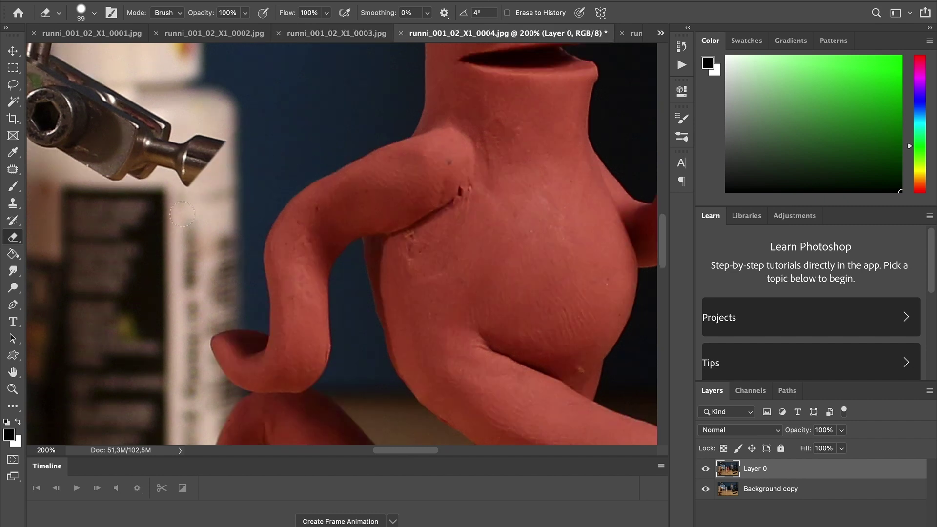
{"action": "key", "text": "ctrl+Tab"}
{"action": "mouse_move", "coordinate": [280, 184]}
{"action": "left_mouse_down"}
{"action": "mouse_move", "coordinate": [318, 170]}
{"action": "mouse_move", "coordinate": [253, 182]}
{"action": "mouse_move", "coordinate": [300, 173]}
{"action": "mouse_move", "coordinate": [286, 201]}
{"action": "mouse_move", "coordinate": [335, 167]}
{"action": "left_mouse_up"}
Erase the rig's end beside the figure's arm and back from Layer 0 in frames 0006 through 0010
{"action": "key", "text": "ctrl+Tab"}
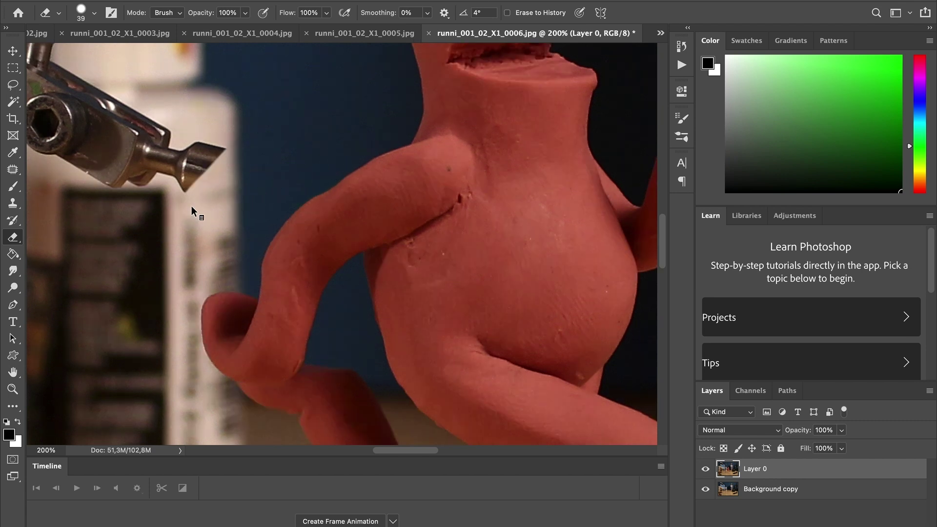
{"action": "key", "text": "ctrl+Tab"}
{"action": "mouse_move", "coordinate": [310, 209]}
{"action": "left_mouse_down"}
{"action": "mouse_move", "coordinate": [320, 226]}
{"action": "mouse_move", "coordinate": [351, 190]}
{"action": "left_mouse_up"}
{"action": "key", "text": "ctrl+Tab"}
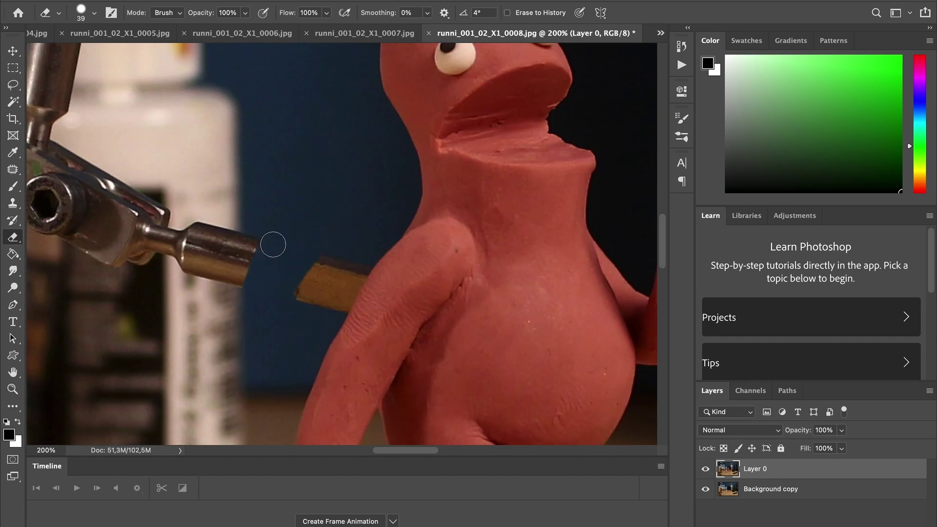
{"action": "key", "text": "ctrl+Tab"}
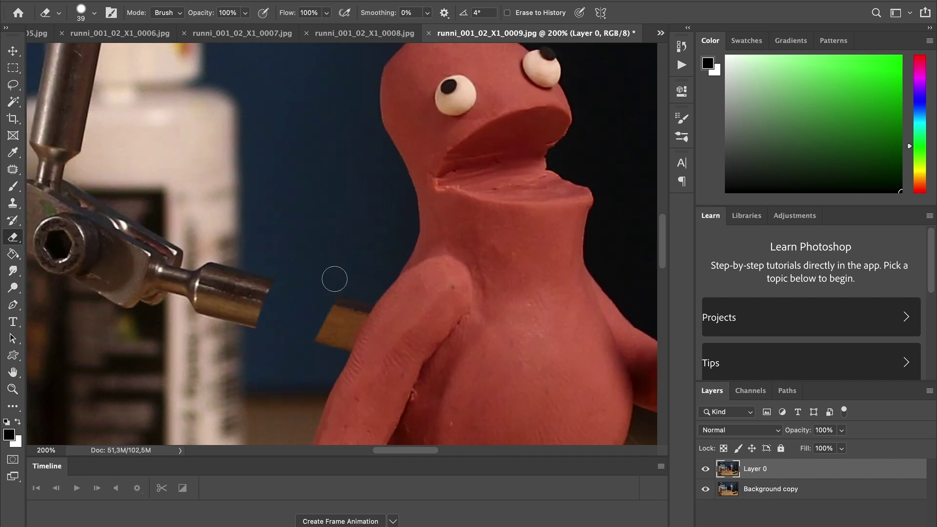
{"action": "key", "text": "ctrl+Tab"}
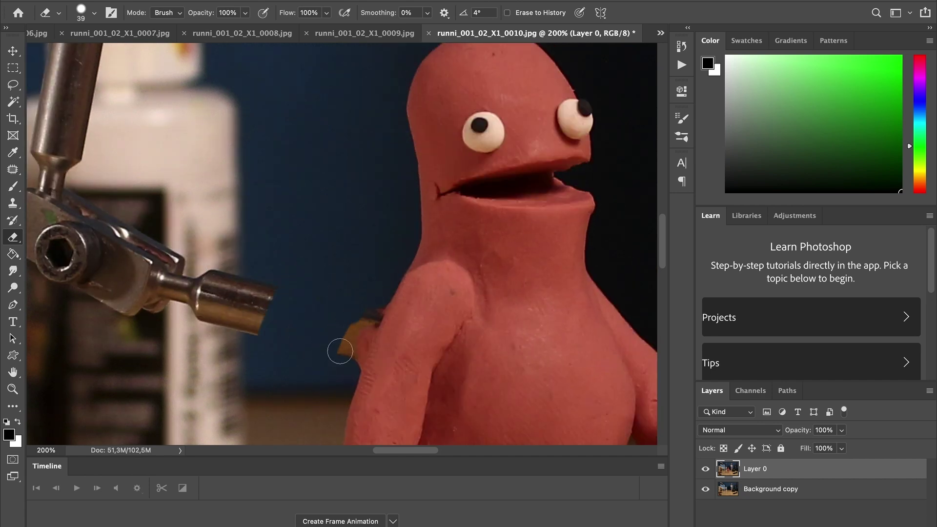